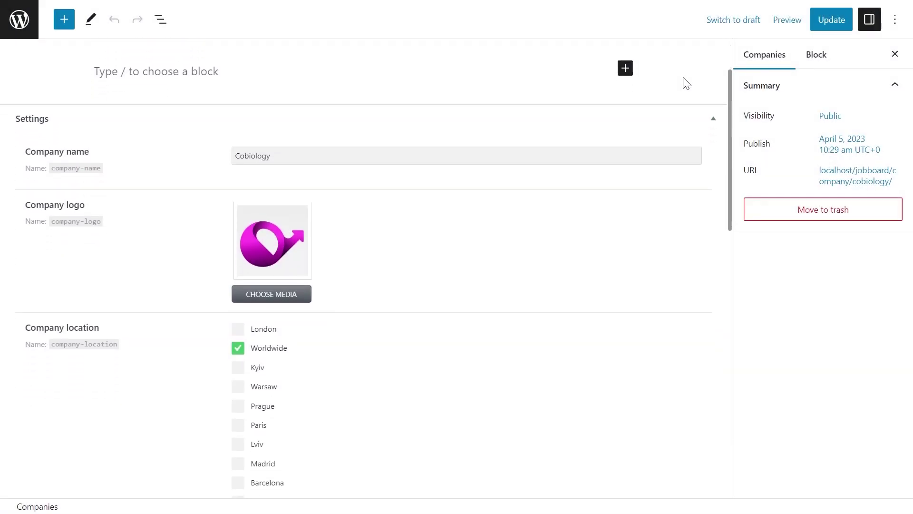
Create a related Product Manager job for Cobiology with Housing and Meals included and a 2300 salary
scroll(686, 82, "down", 8)
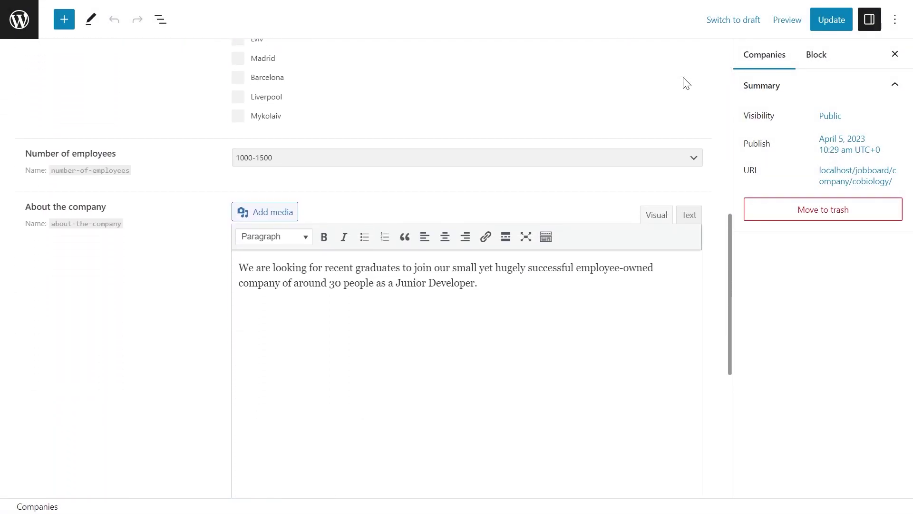
scroll(686, 82, "down", 5)
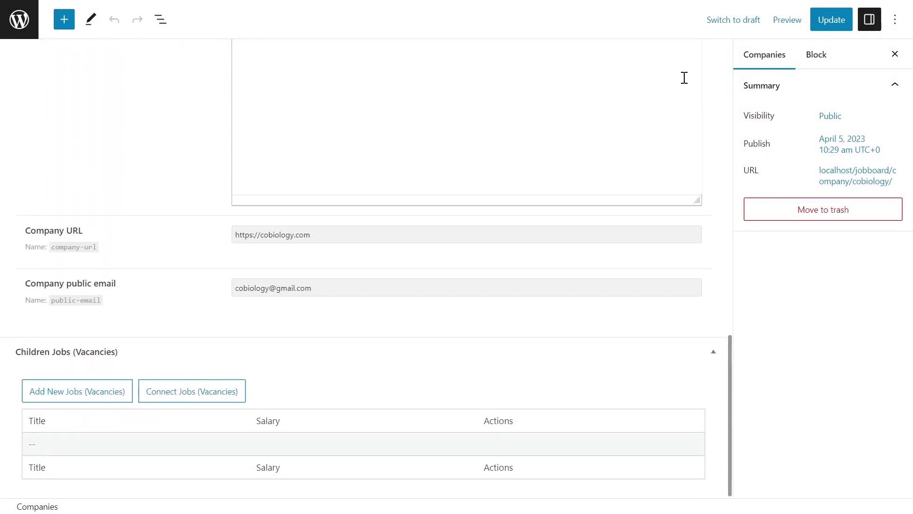
left_click(89, 393)
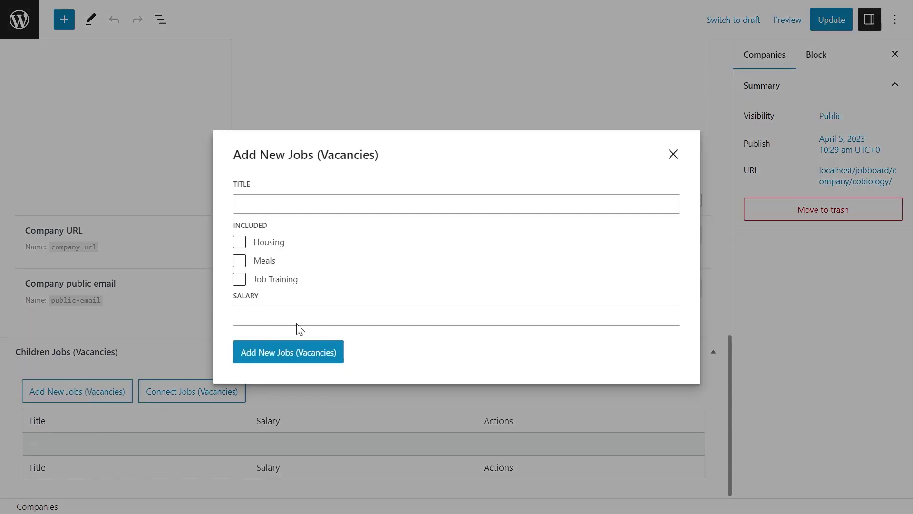
left_click(474, 212)
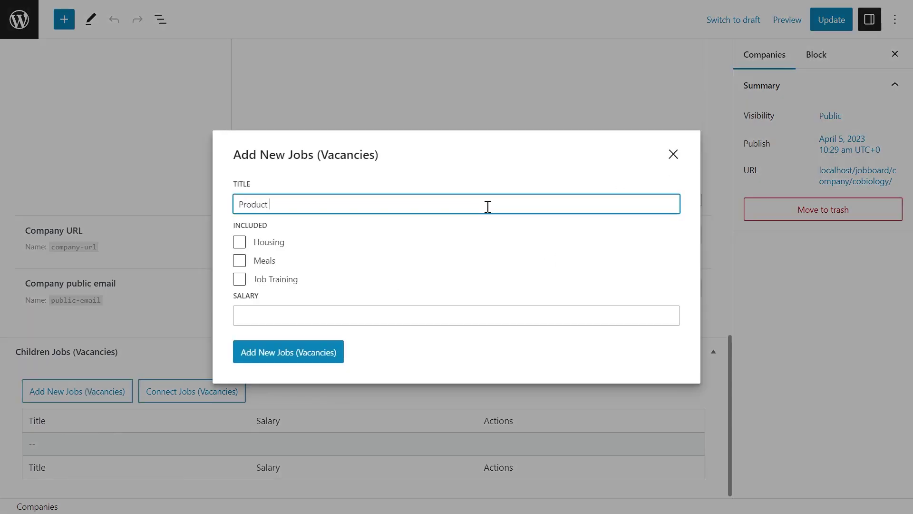
left_click(240, 243)
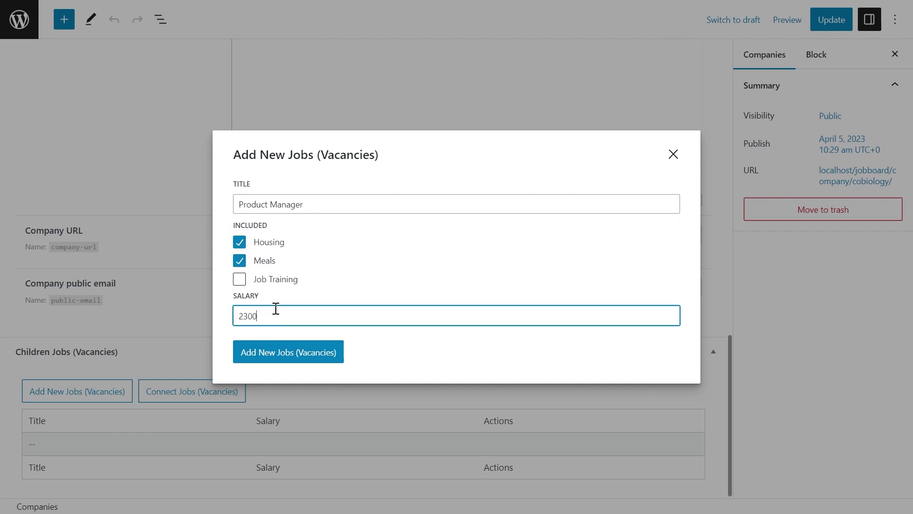
left_click(279, 354)
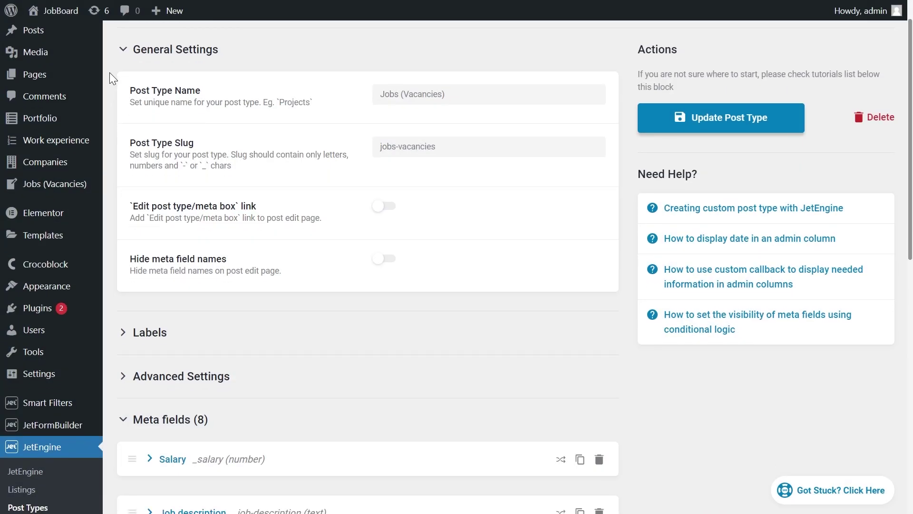
Expand the Jobs post type's Salary and Includes meta fields to review their settings
scroll(109, 73, "down", 2)
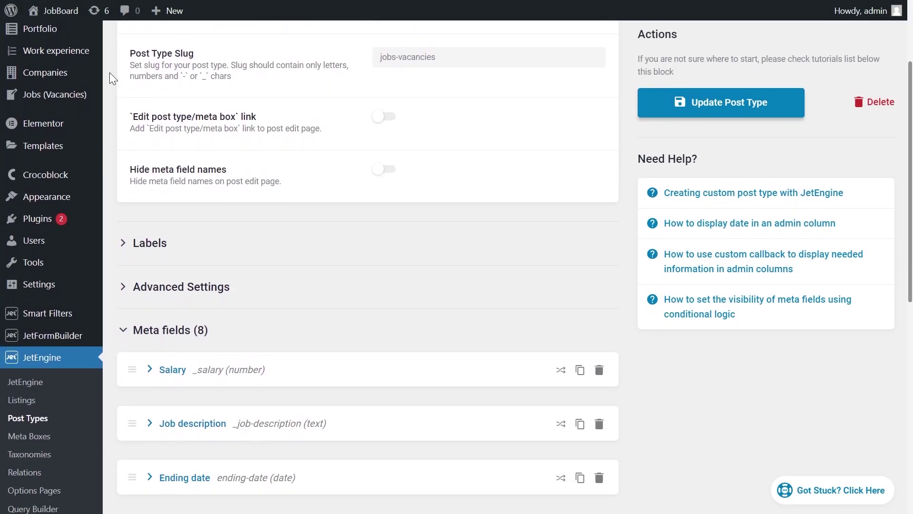
scroll(110, 72, "down", 2)
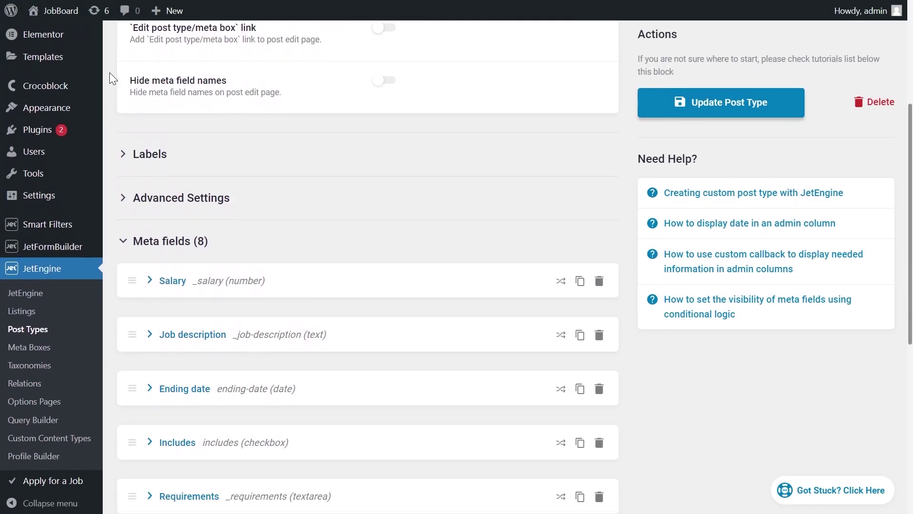
scroll(109, 73, "down", 2)
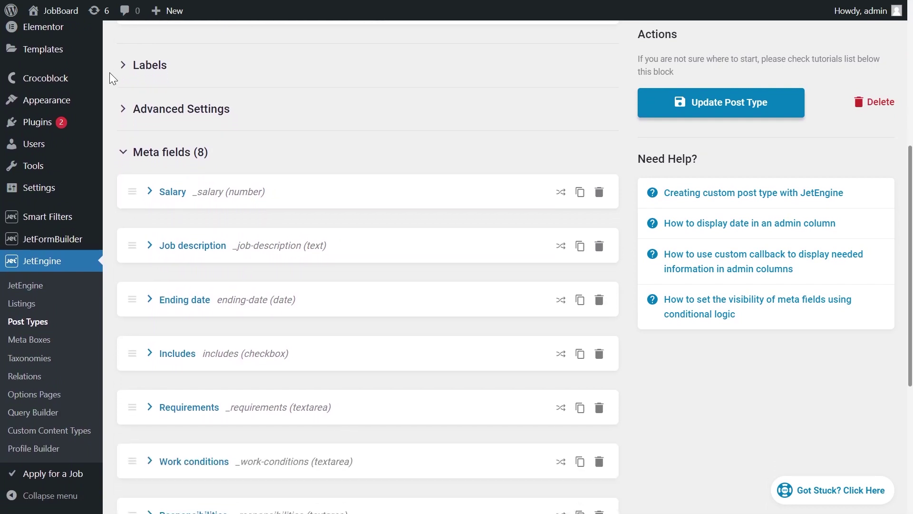
scroll(110, 72, "down", 2)
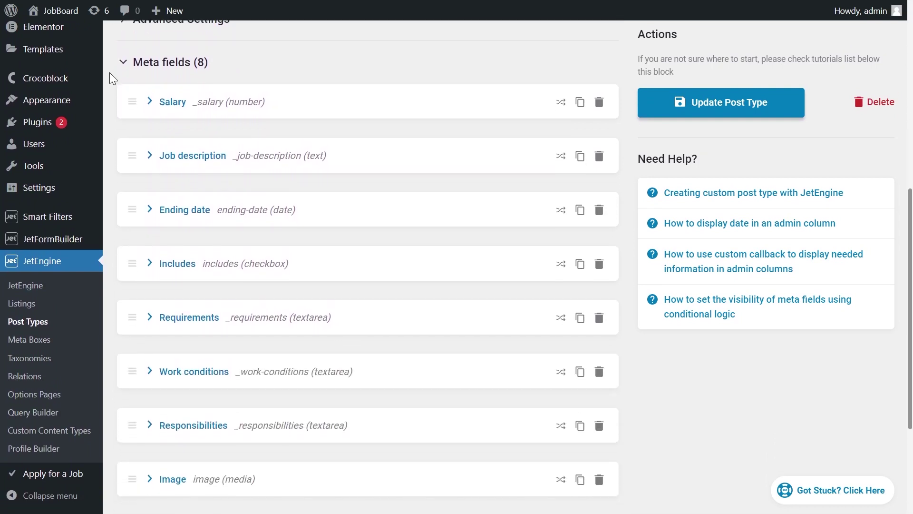
left_click(152, 69)
scroll(110, 75, "down", 7)
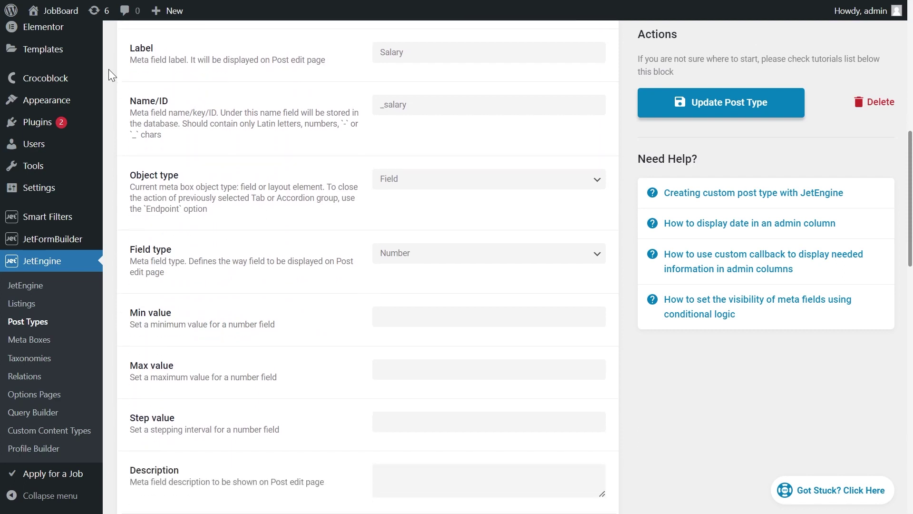
scroll(108, 69, "down", 12)
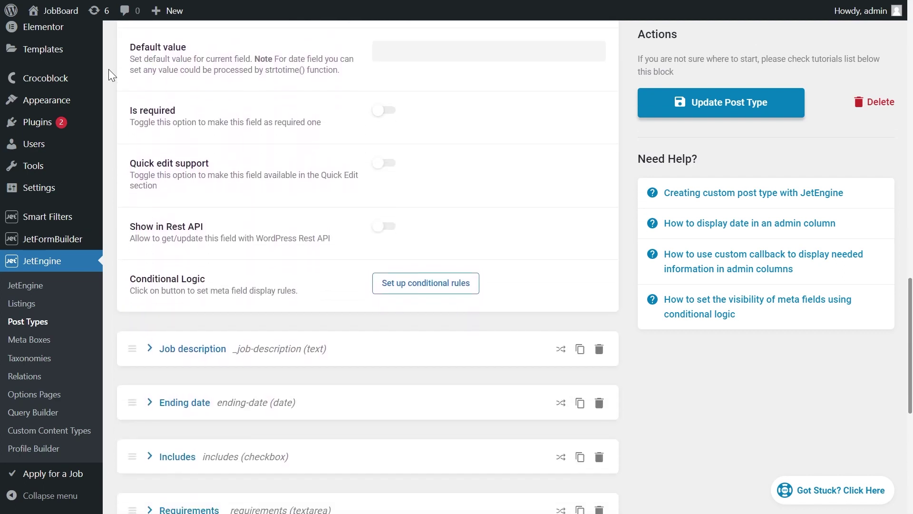
scroll(108, 69, "down", 2)
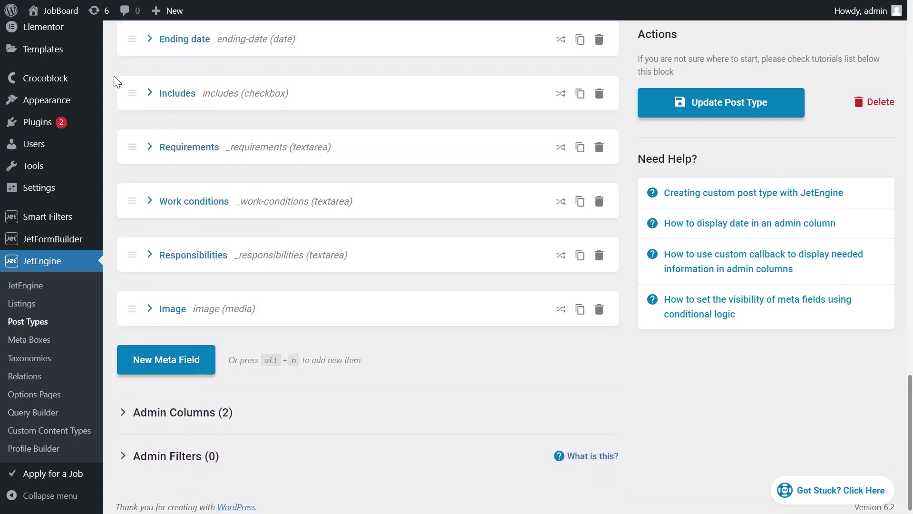
left_click(160, 95)
scroll(160, 94, "down", 5)
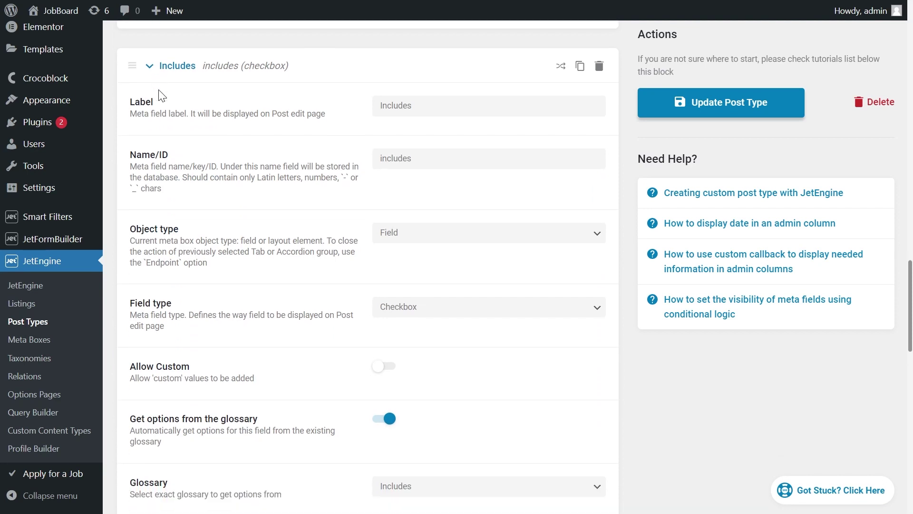
scroll(160, 95, "down", 6)
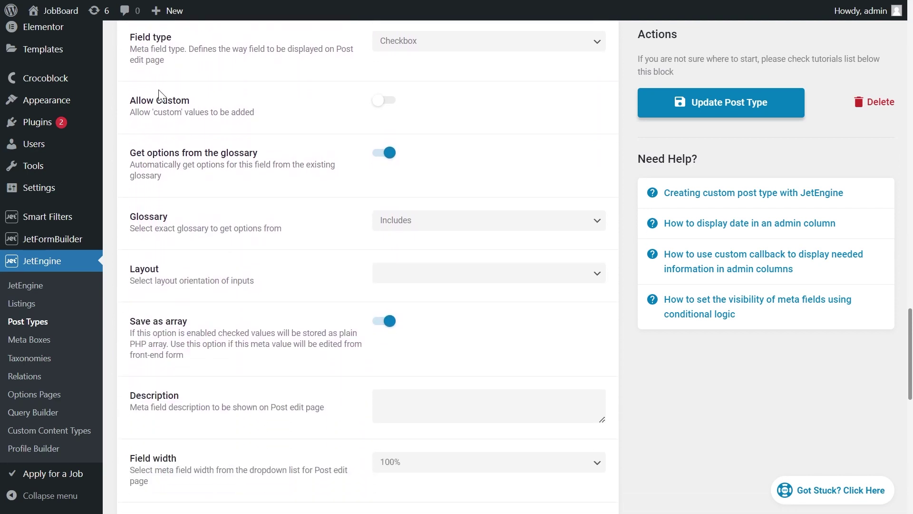
Edit the Design Enhance company and bring up an empty new related job form
scroll(159, 94, "down", 2)
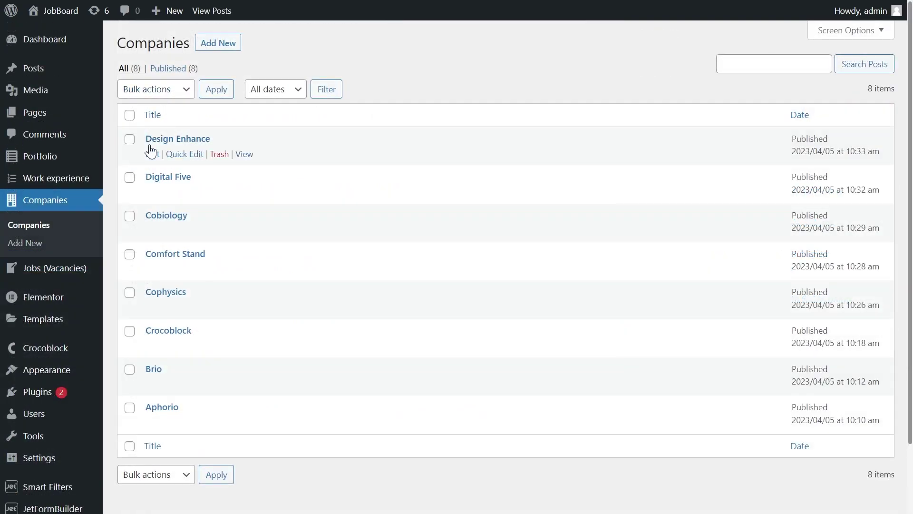
left_click(150, 151)
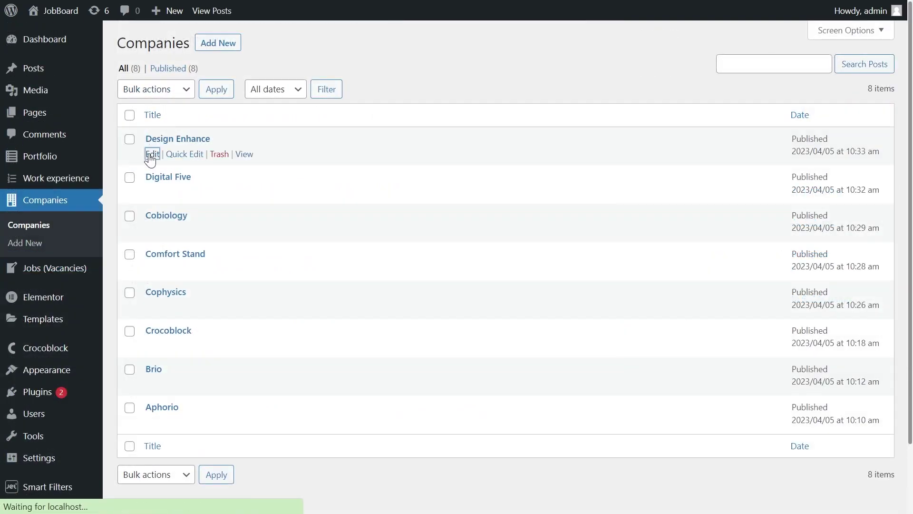
scroll(149, 157, "down", 4)
scroll(151, 160, "down", 13)
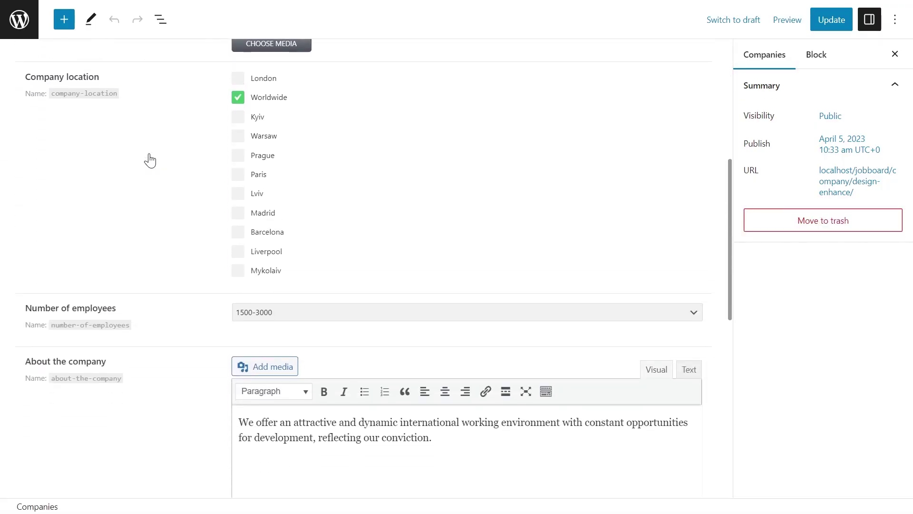
scroll(150, 161, "down", 1)
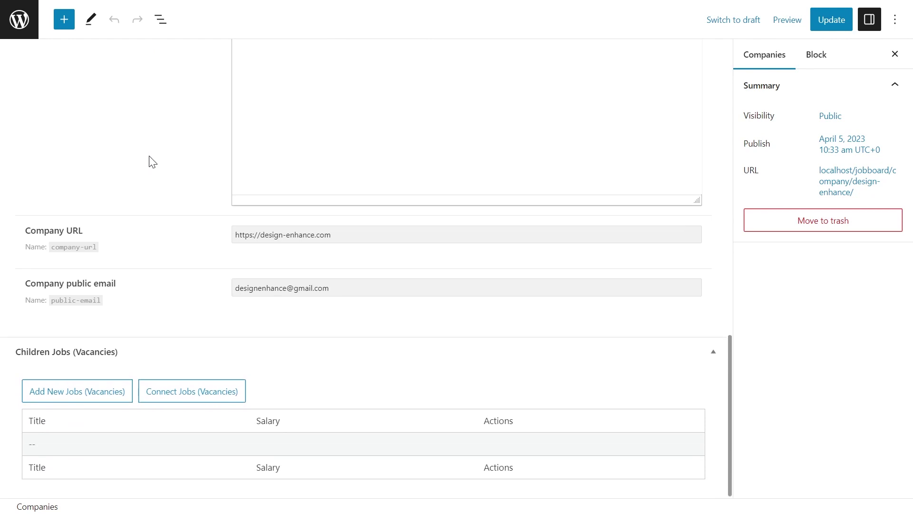
left_click(79, 397)
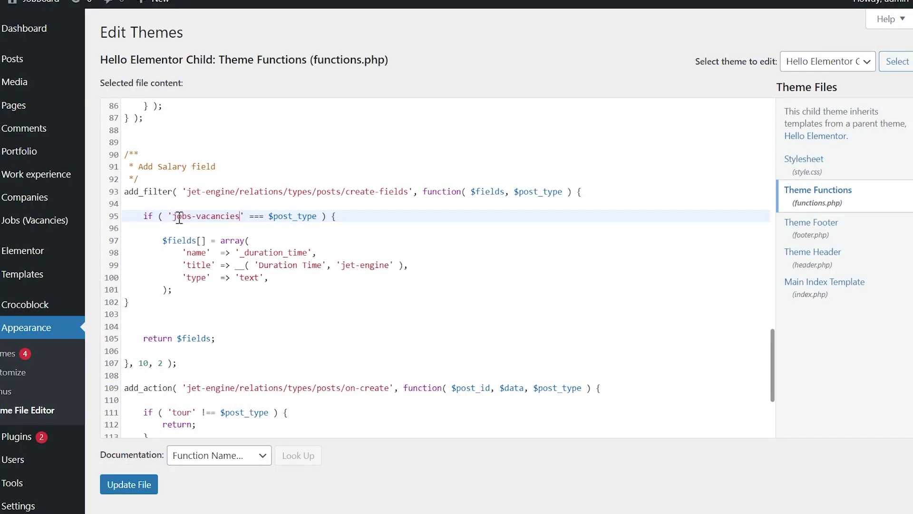
Replace 'tour' with 'jobs-vacancies' on line 111 and start renaming the field and label
double_click(181, 412)
type("jobs-vacancies")
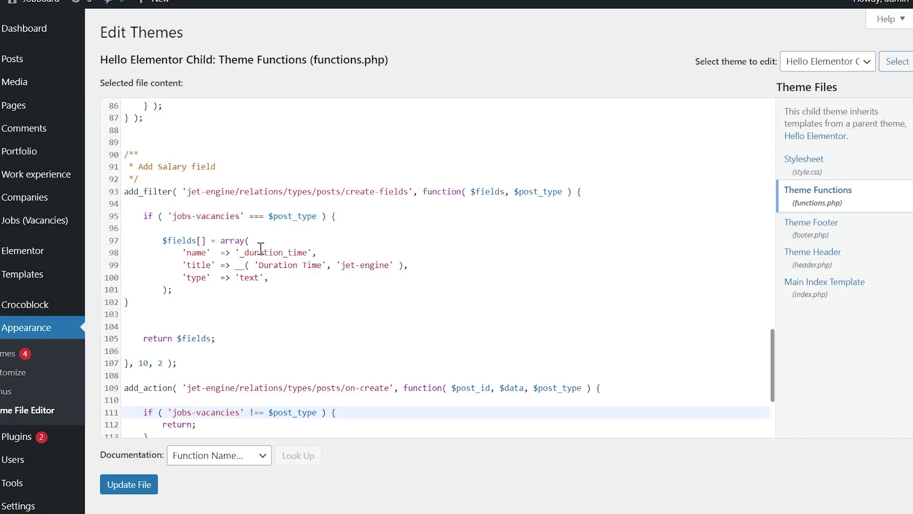
double_click(260, 248)
type("_")
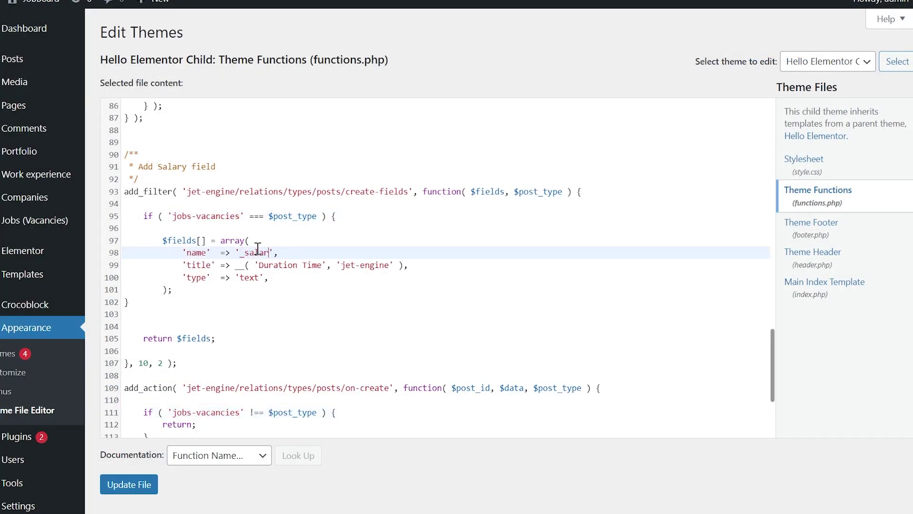
left_click_drag(258, 265, 309, 267)
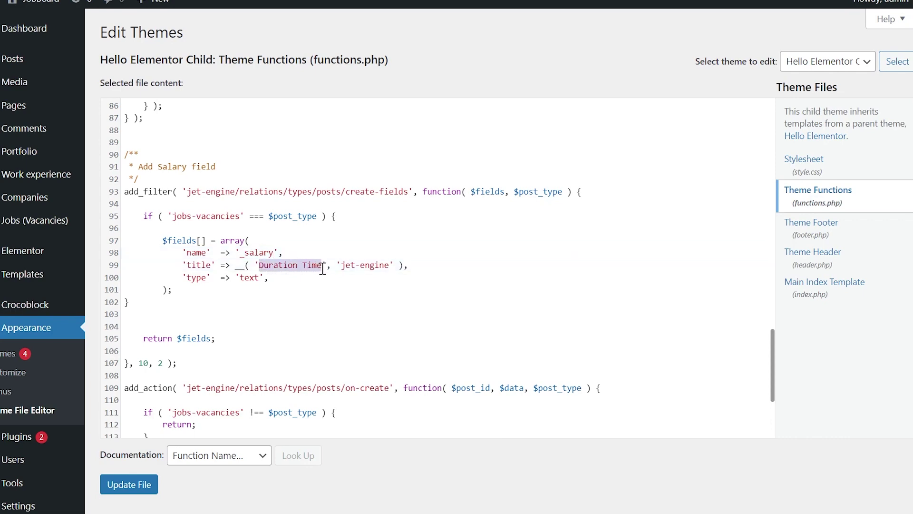
type("Sal")
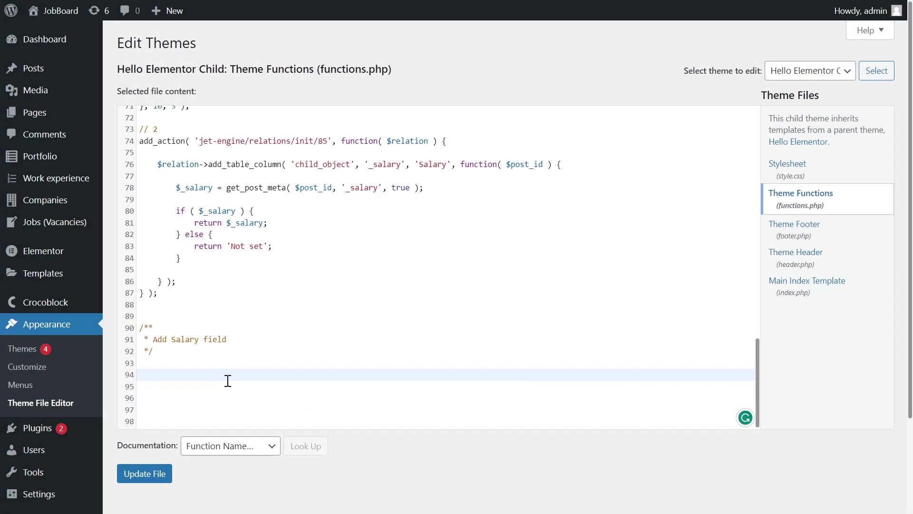
Paste the relation field hook code, then rename _duration_time to _salary and retype the title as Salary
type("add_filter( 'jet-engine/relations/types/posts/create-fields', function( $fields, $post_type ) {      if ( 'jobs-vacancies' === $post_type ) {          $fields[] = array(             'name'  => '_duration_time',             'title' => __( 'Duration Time', 'jet-engine' ),             'type'  => 'text',         ); }       return $fields;  }, 10, 2 );  add_action( 'jet-engine/relations/types/posts/on-create', function( $post_id, $data, $post_type ) {      if ( 'jobs-vacancies' !== $post_type ) {         return;     }      if ( $post_id && ! empty( $data['_duration_time'] ) ) {         update_post_meta( $post_id, '_duration_time', $data['_duration_time'] );     } }, 10, 3 );")
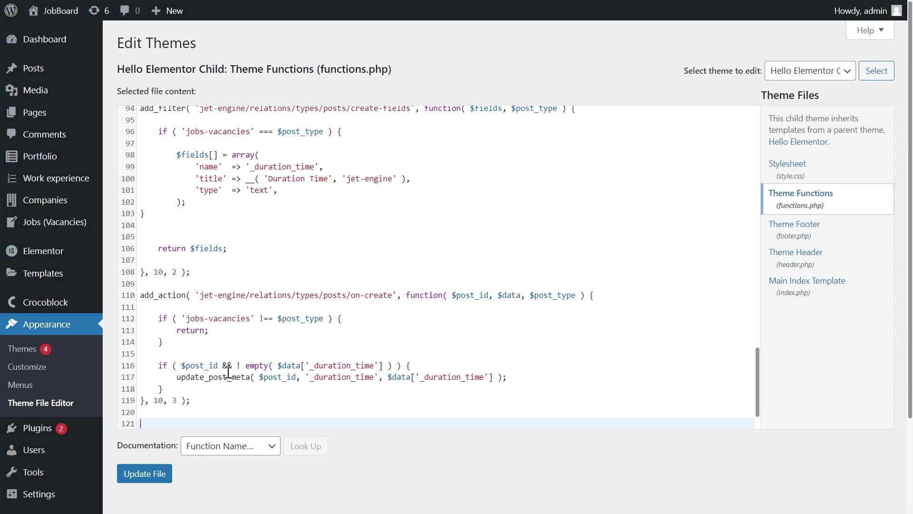
scroll(228, 373, "up", 3)
double_click(267, 309)
type("_")
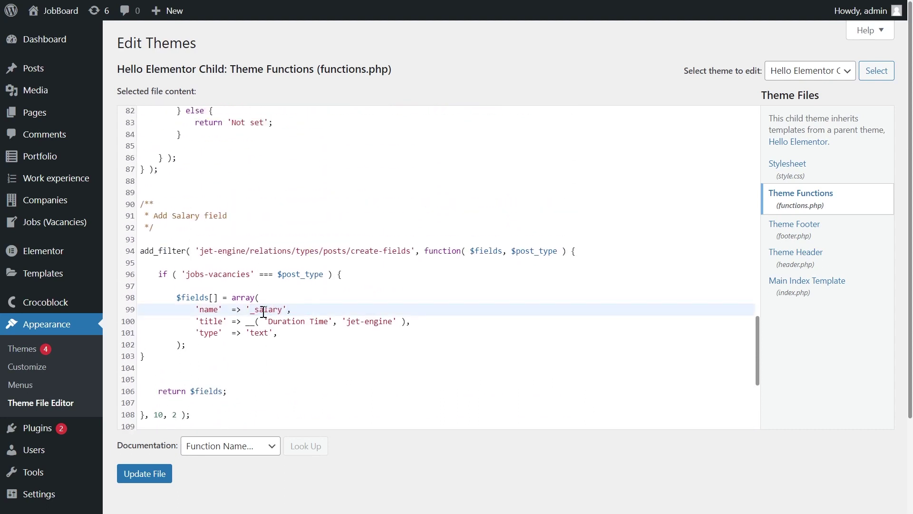
left_click(273, 326)
key("shift+Left")
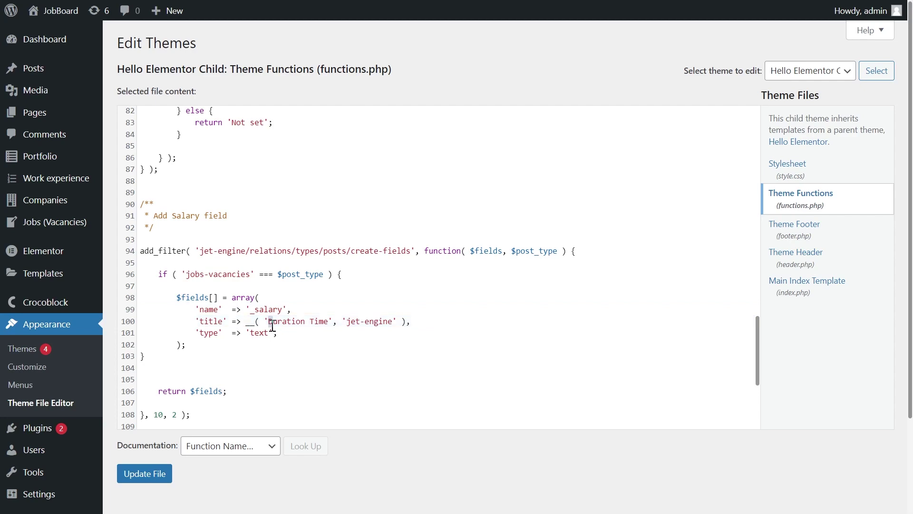
type("Salar")
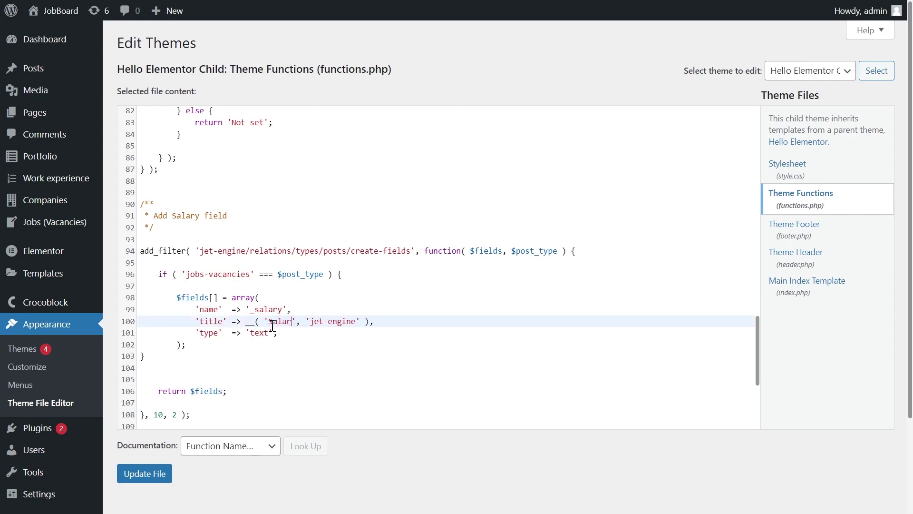
type("y")
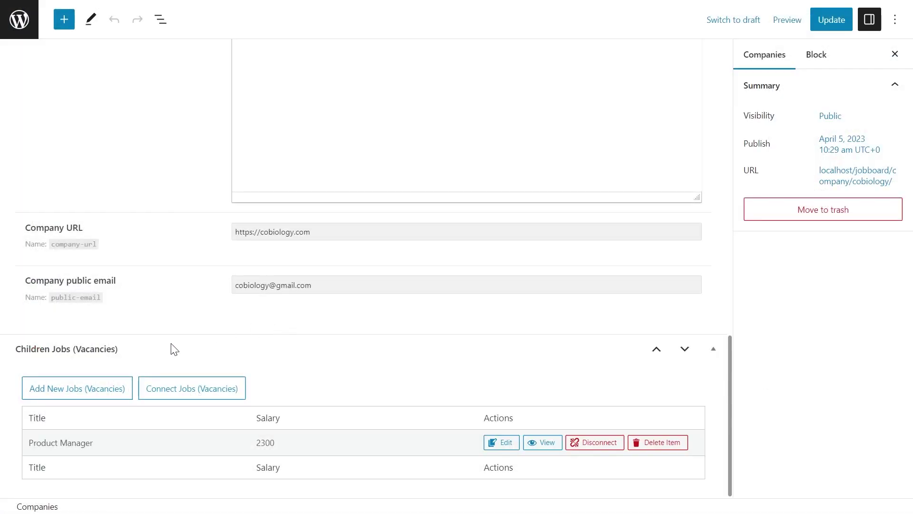
Create a related Graphic Designer job with Housing included and a 2200 salary
left_click(118, 389)
left_click(324, 207)
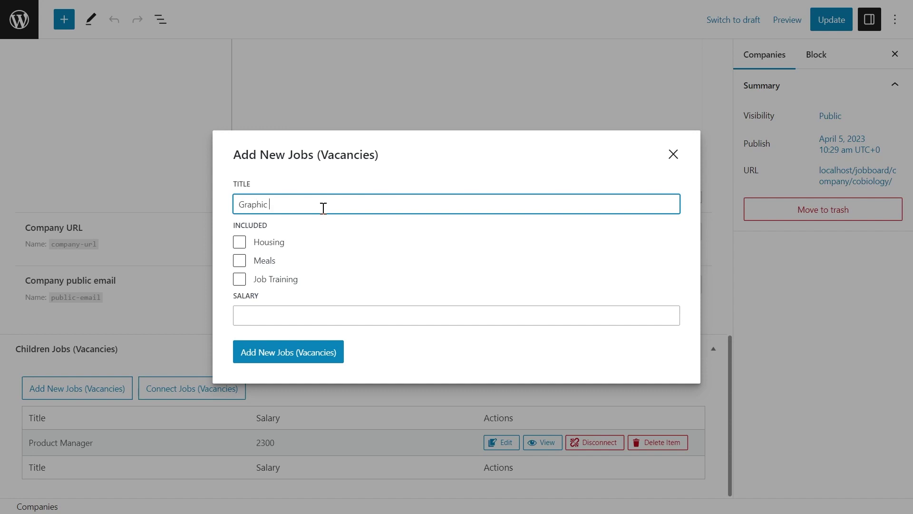
left_click(238, 243)
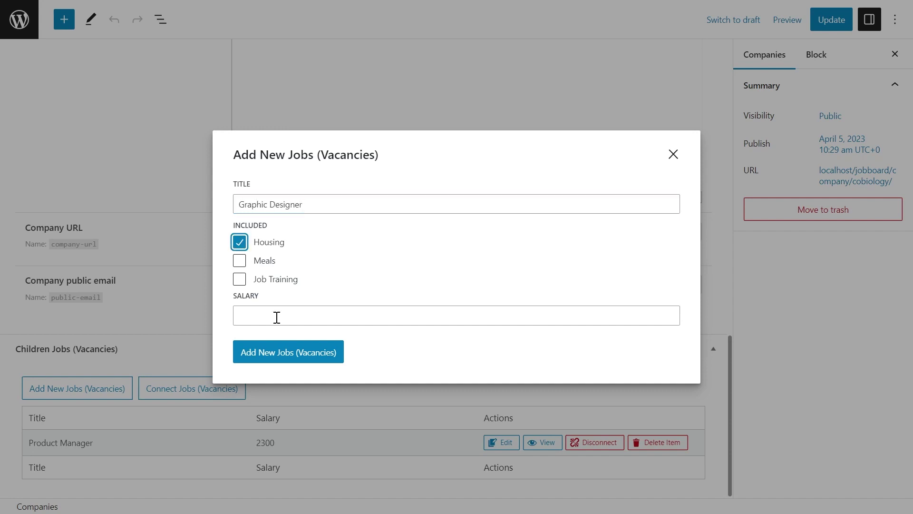
left_click(276, 317)
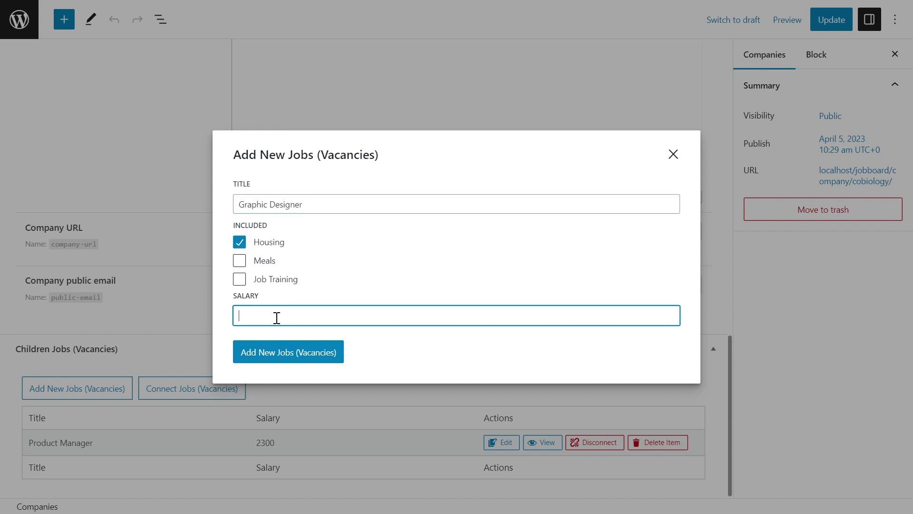
left_click(276, 354)
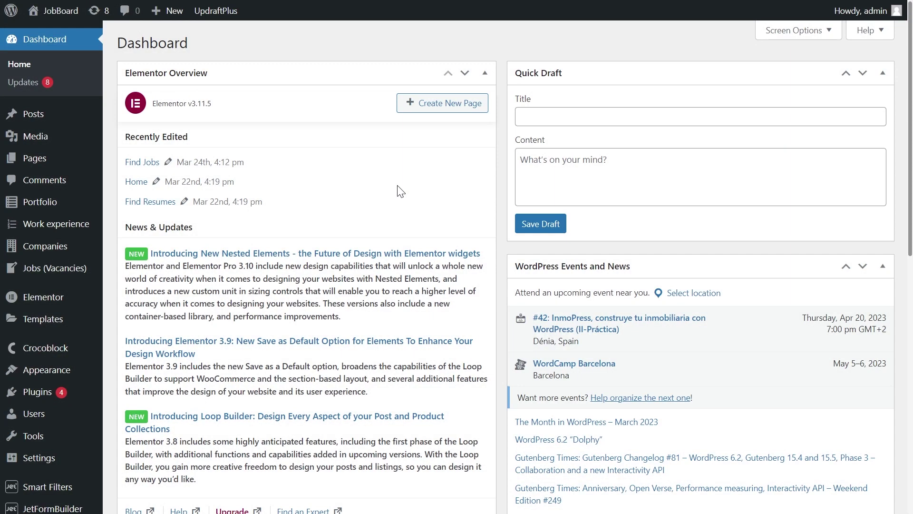
Open UpdraftPlus Backups from the Settings menu to view the empty Backup/Restore page
scroll(400, 191, "down", 2)
mouse_move(57, 380)
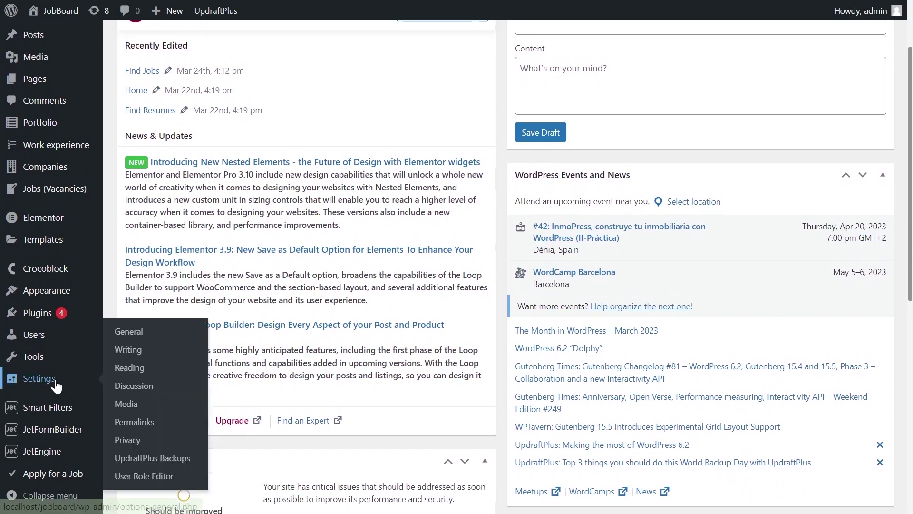
left_click(136, 458)
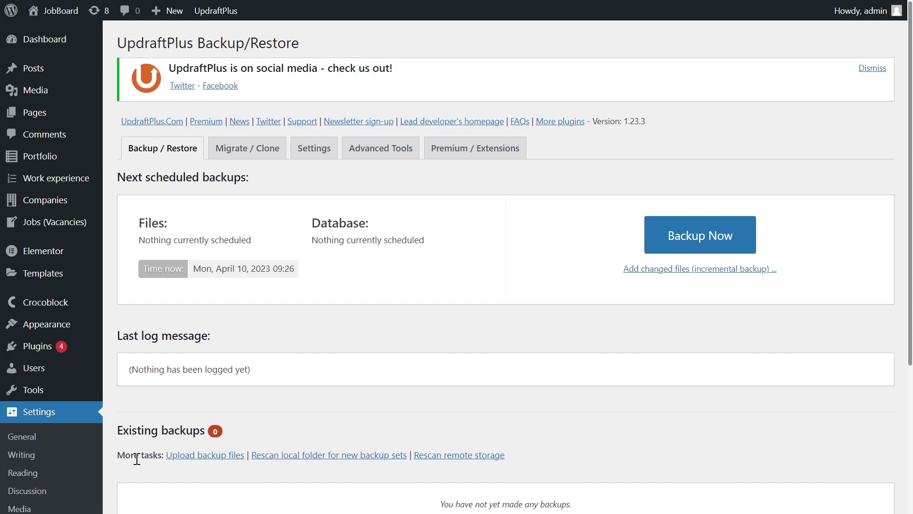
Go to JetEngine's Custom Post Types list
scroll(137, 459, "down", 5)
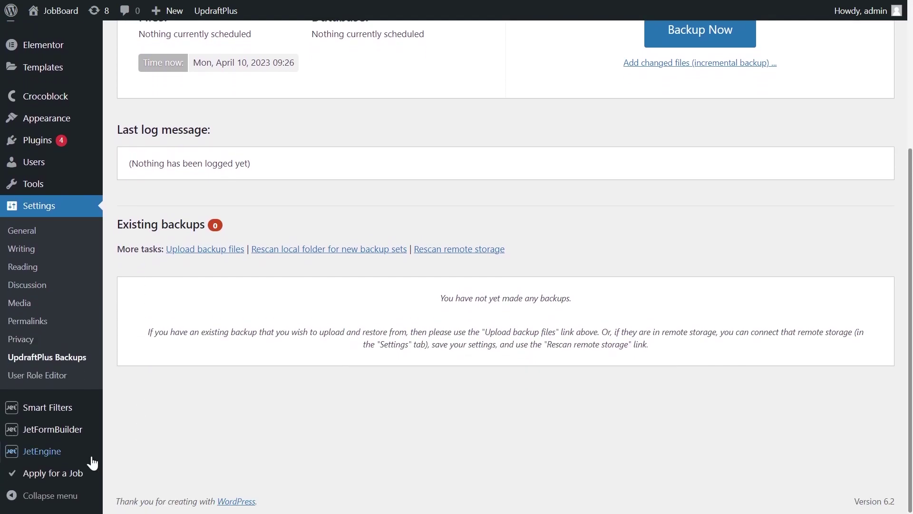
mouse_move(62, 454)
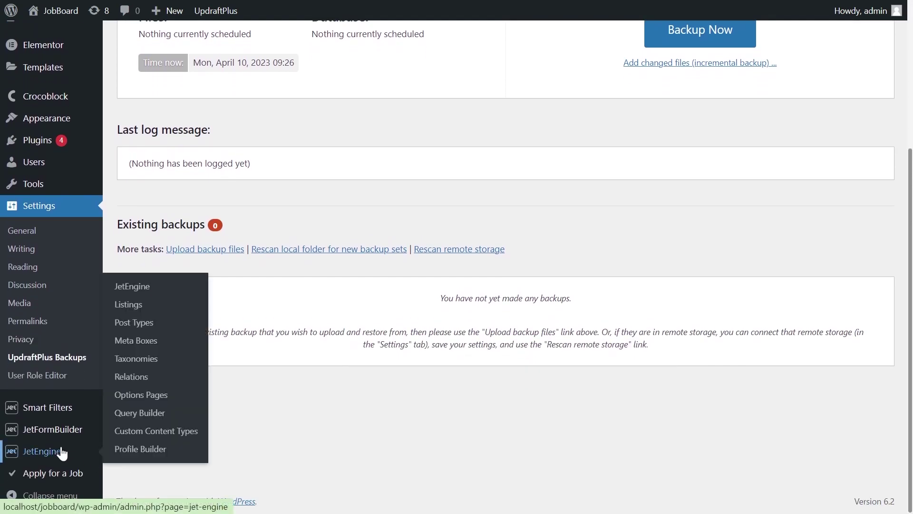
left_click(137, 331)
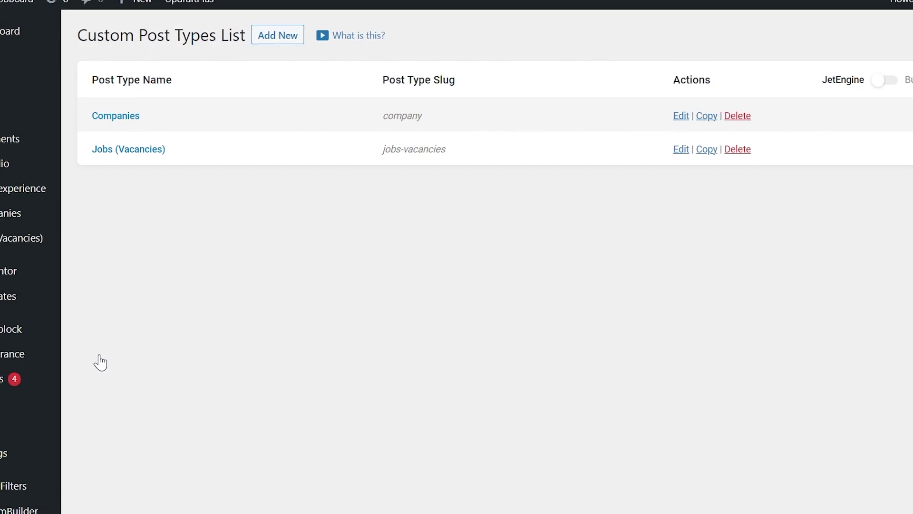
Enable creating and deleting related children and parents on the Jobs by Companies relation and update it
scroll(96, 365, "down", 2)
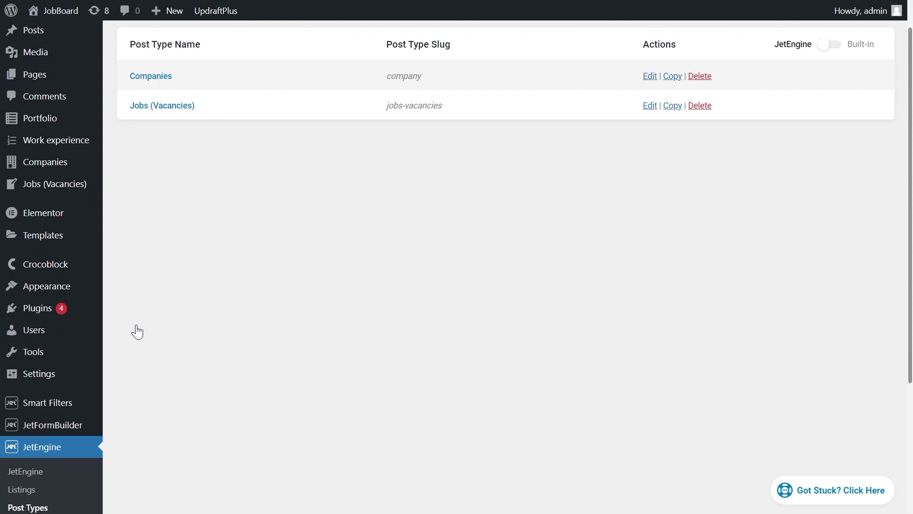
scroll(137, 331, "down", 2)
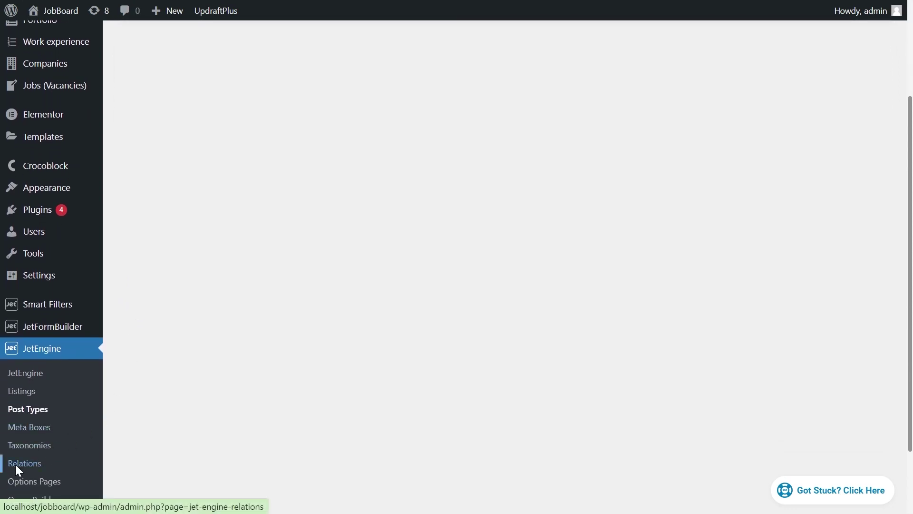
left_click(15, 465)
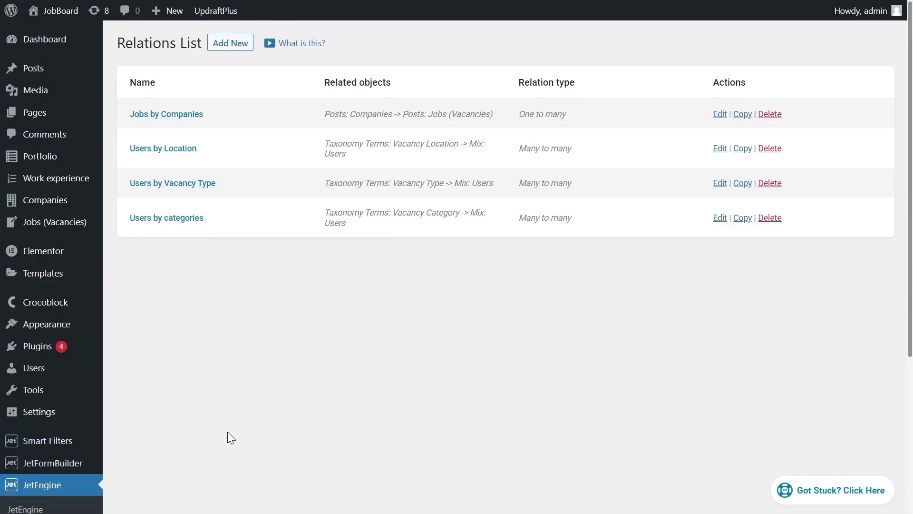
left_click(720, 113)
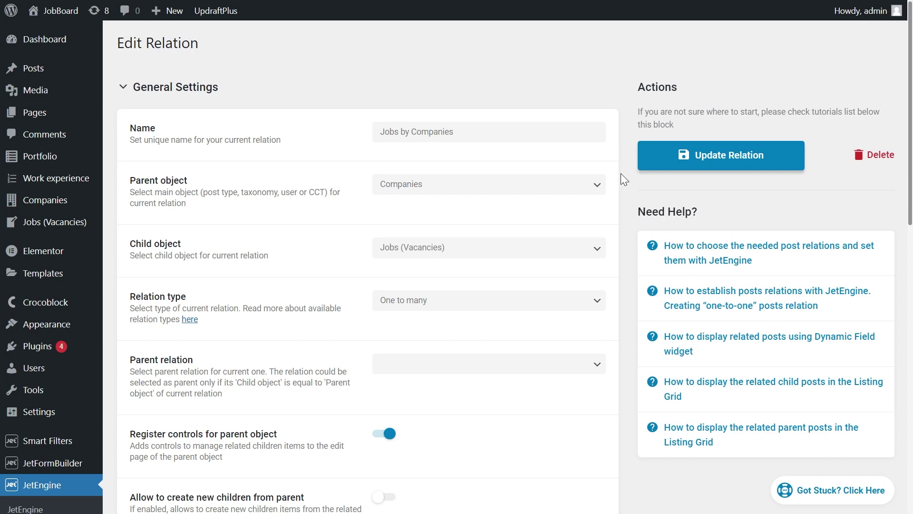
scroll(620, 173, "down", 3)
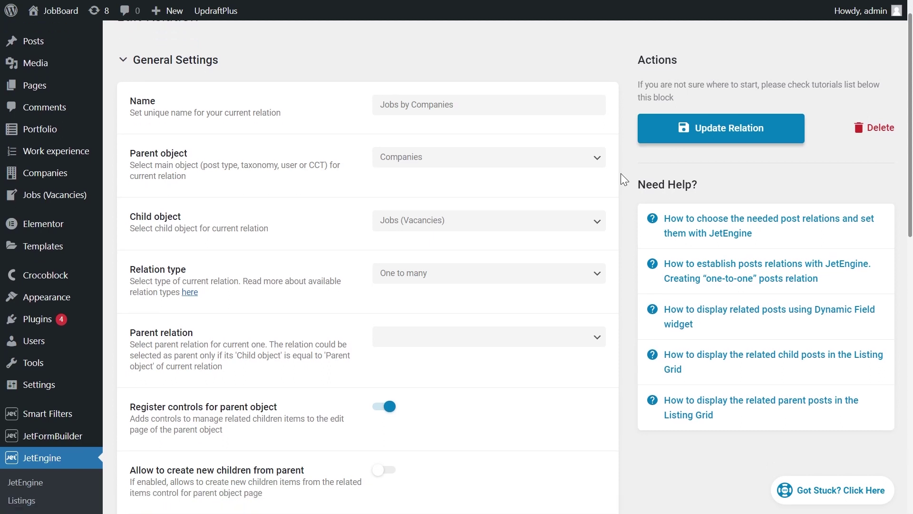
scroll(620, 173, "down", 4)
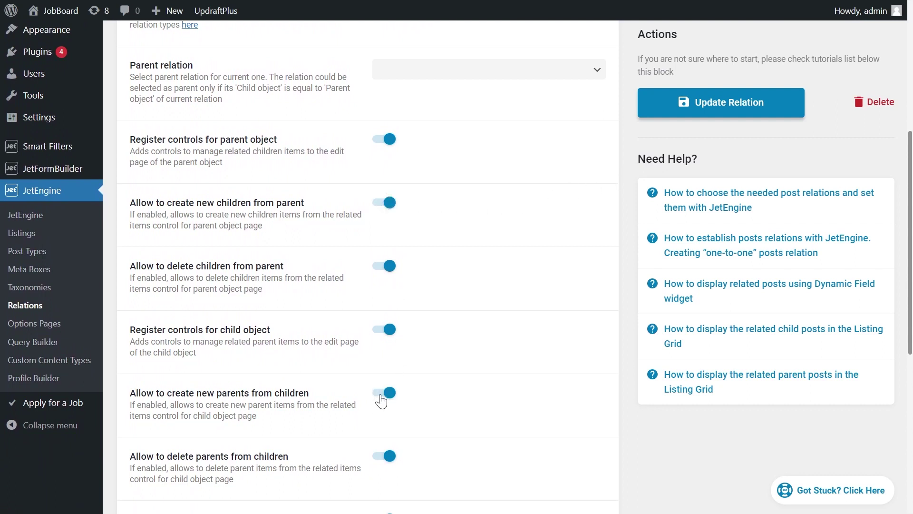
left_click(680, 108)
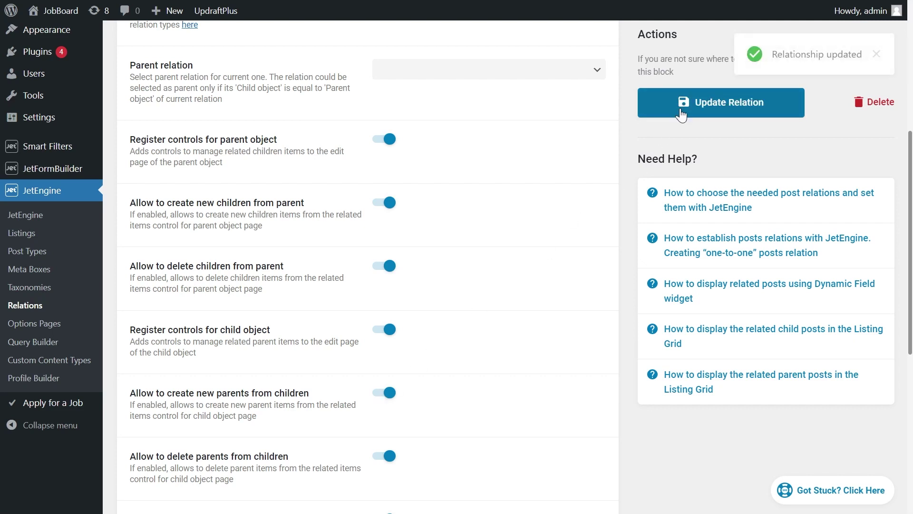
scroll(208, 123, "up", 1)
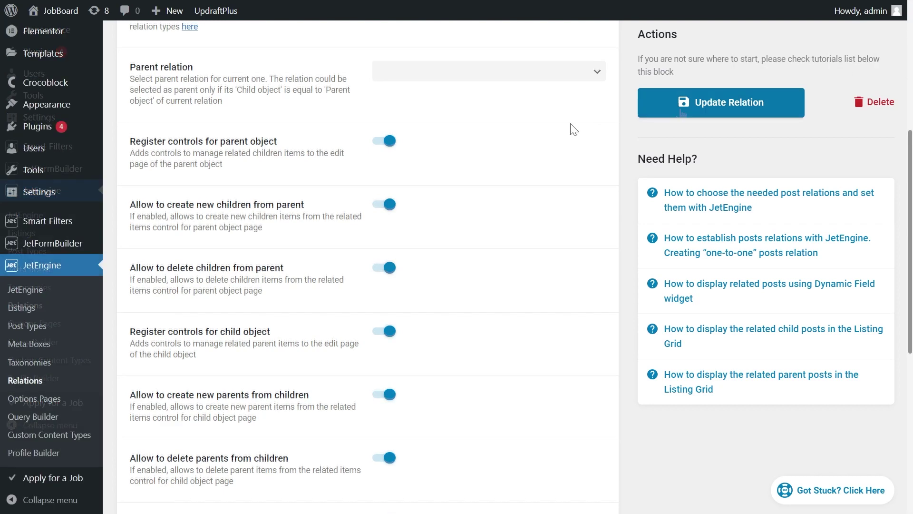
Open the theme's functions.php in Appearance > Theme File Editor
mouse_move(69, 111)
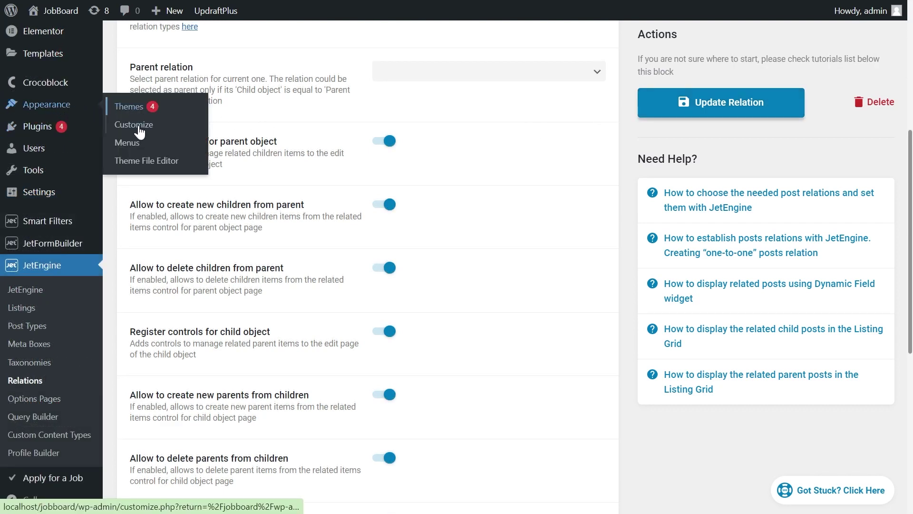
left_click(134, 164)
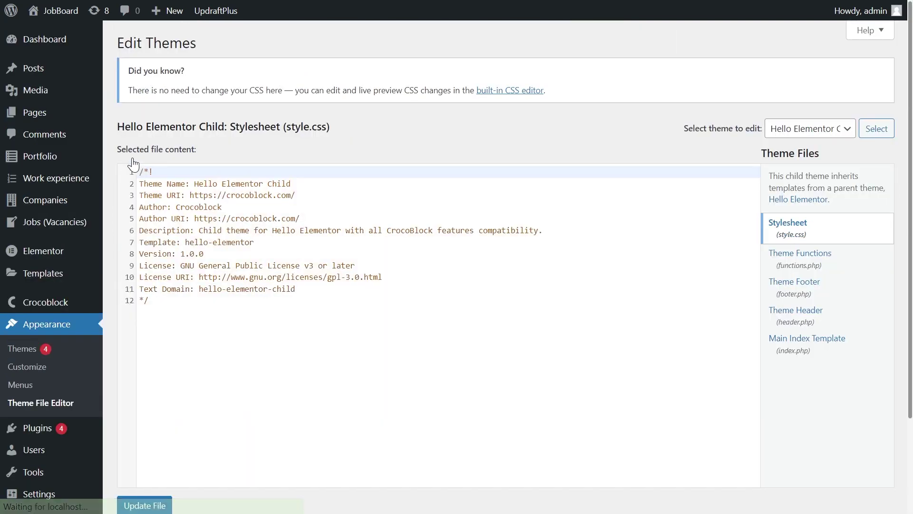
left_click(783, 268)
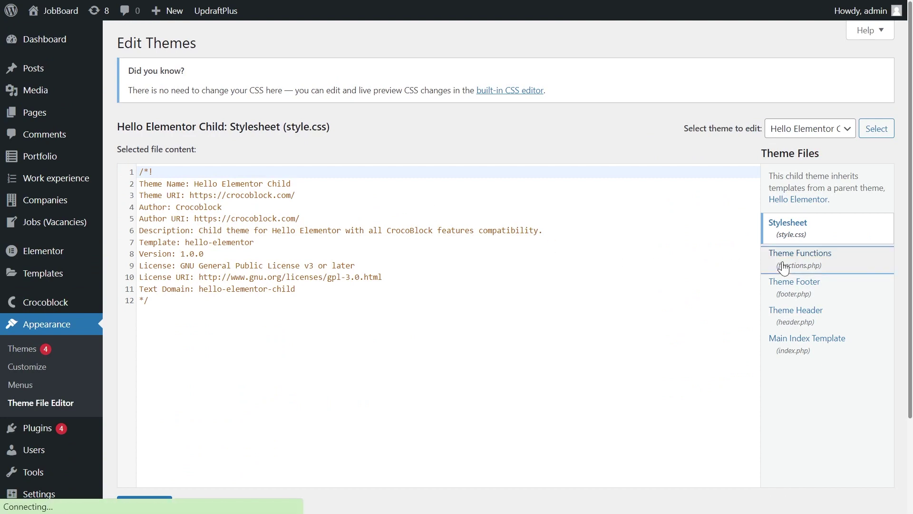
scroll(239, 318, "down", 3)
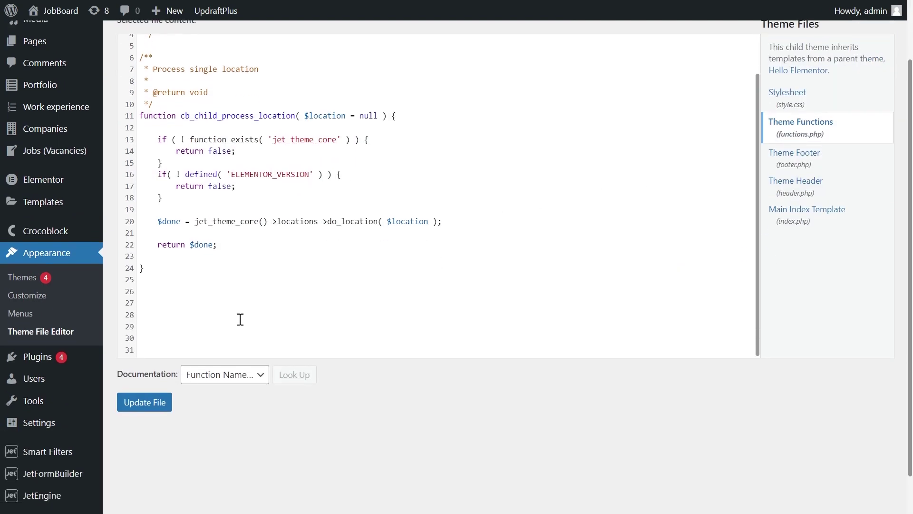
Add an 'Add one object field' doc comment at line 26 and paste the relation field hooks below it
left_click(155, 294)
type("/**")
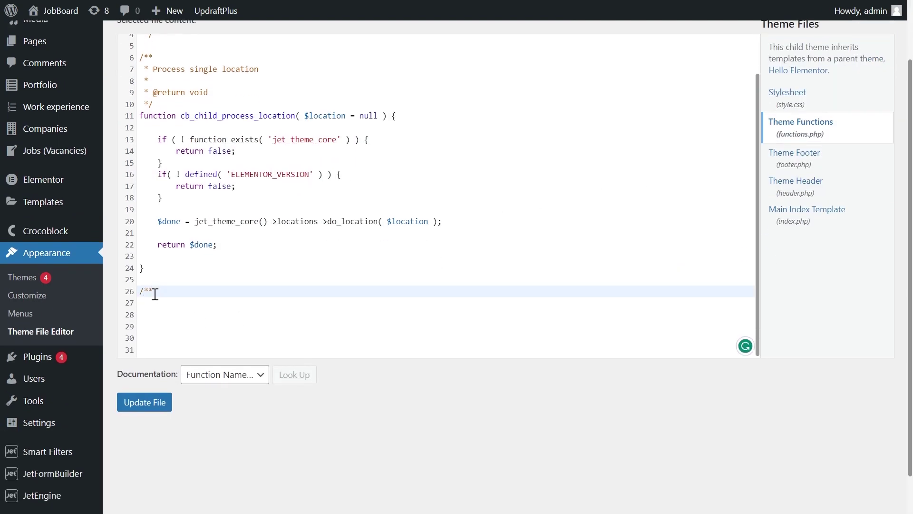
key("Return")
type("Add one obje")
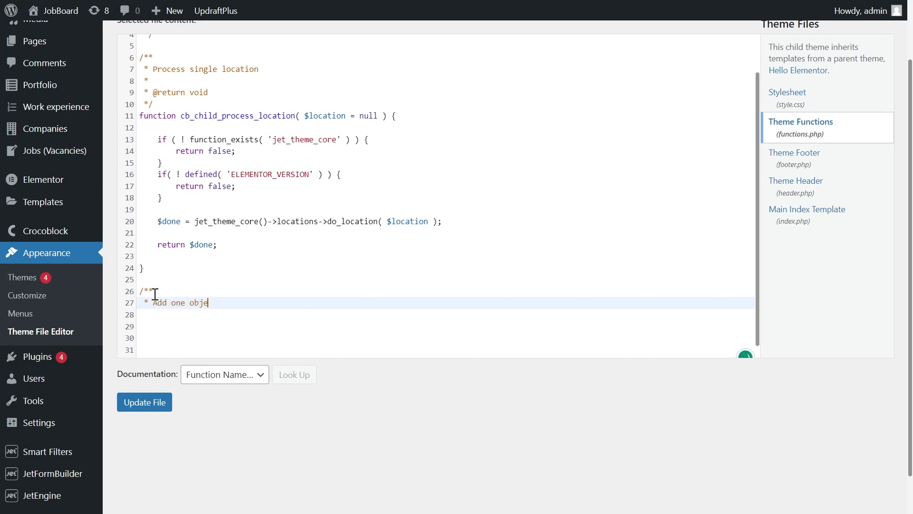
type("ct field")
key("Return")
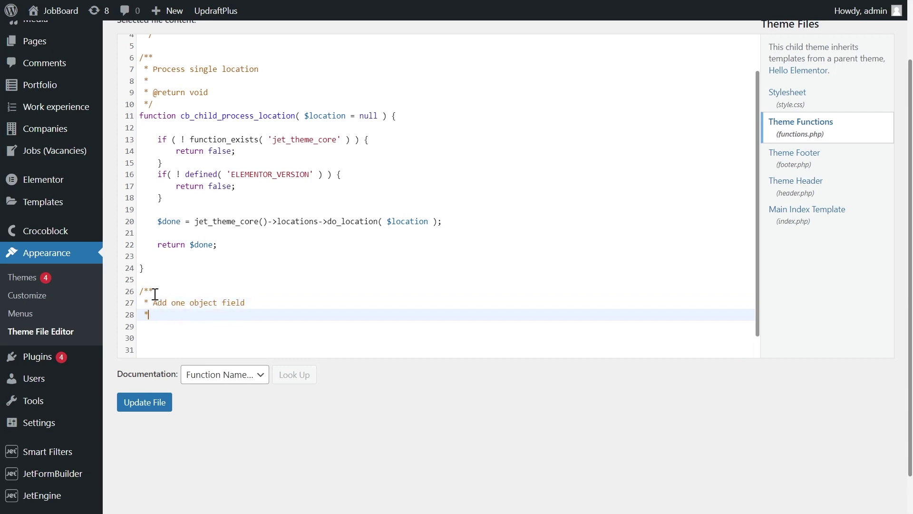
type("/")
key("Return")
type("add_filter( 'jet-engine/relations/types/posts/create-fields', function( $fields, $post_type ) {      if ( 'tour' === $post_type ) {          $fields[] = array(             'name'  => '_duration_time',             'title' => __( 'Duration Time', 'jet-engine' ),             'type'  => 'text',         ); }       return $fields;  }, 10, 2 );  add_action( 'jet-engine/relations/types/posts/on-create', function( $post_id, $data, $post_type ) {      if ( 'tour' !== $post_type ) {         return;     }      if ( $post_id && ! empty( $data['_duration_time'] ) ) {         update_post_meta( $post_id, '_duration_time', $data['_duration_time'] );     } }, 10, 3 );")
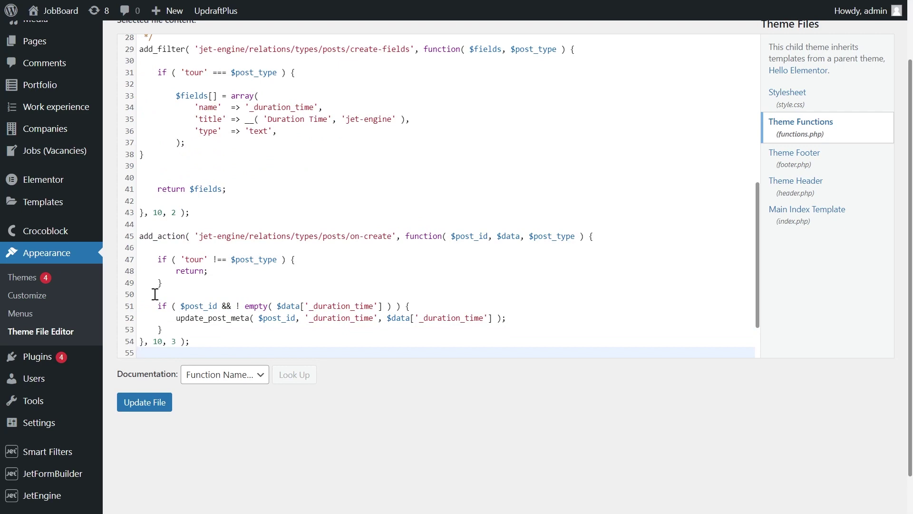
key("Up")
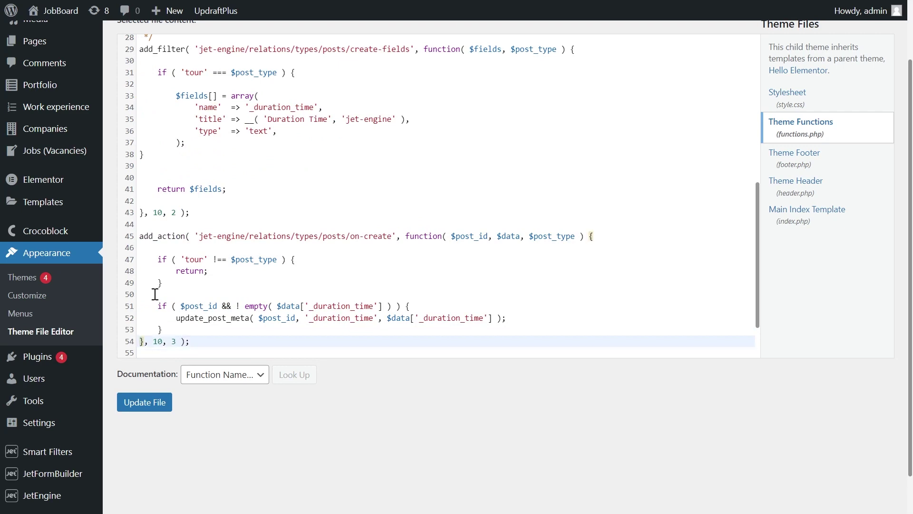
Change the post type 'tour' to 'jobs-vacancies' on lines 31 and 47
scroll(661, 293, "up", 2)
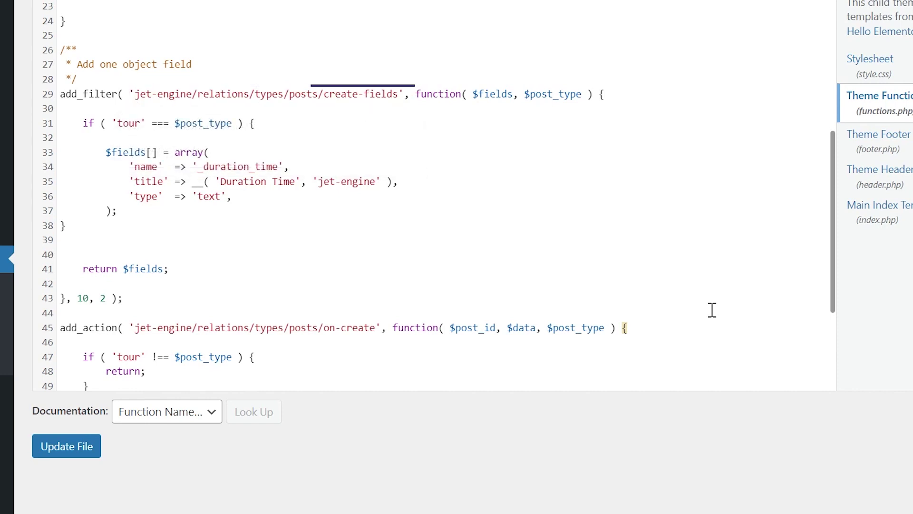
double_click(124, 126)
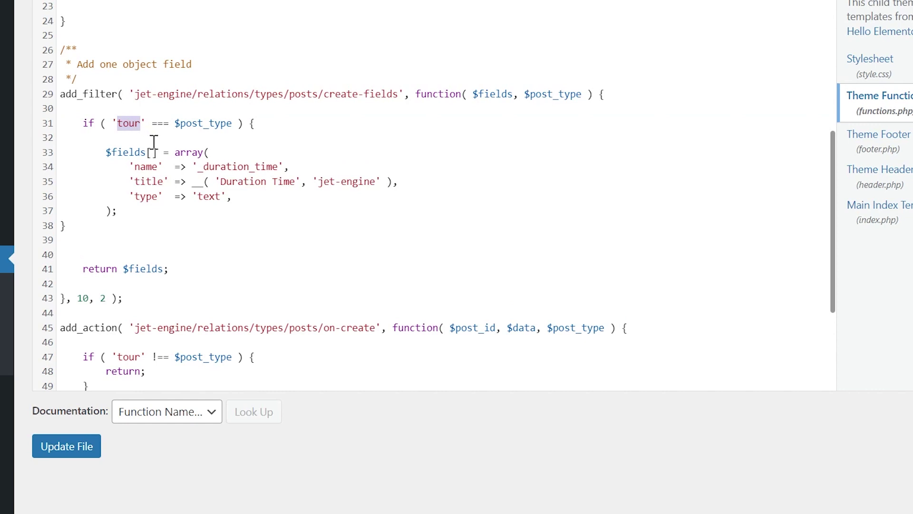
type("jobs-")
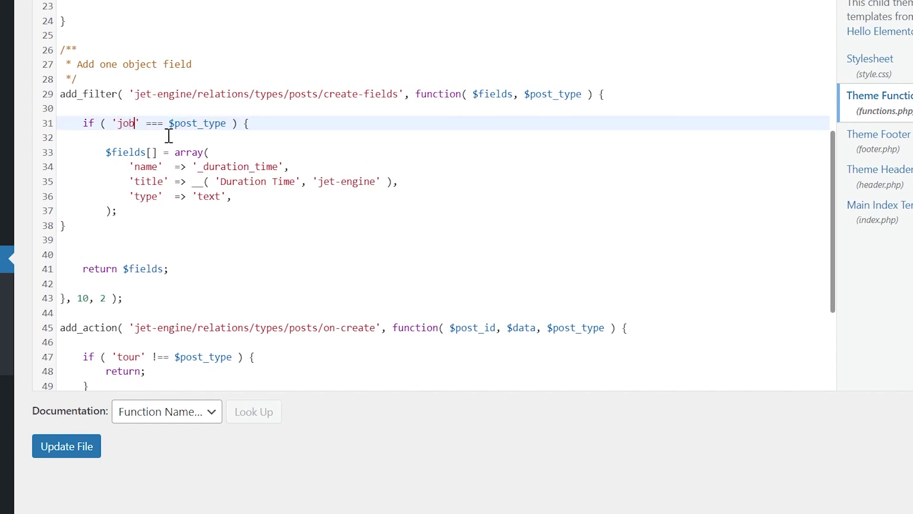
type("vacanci")
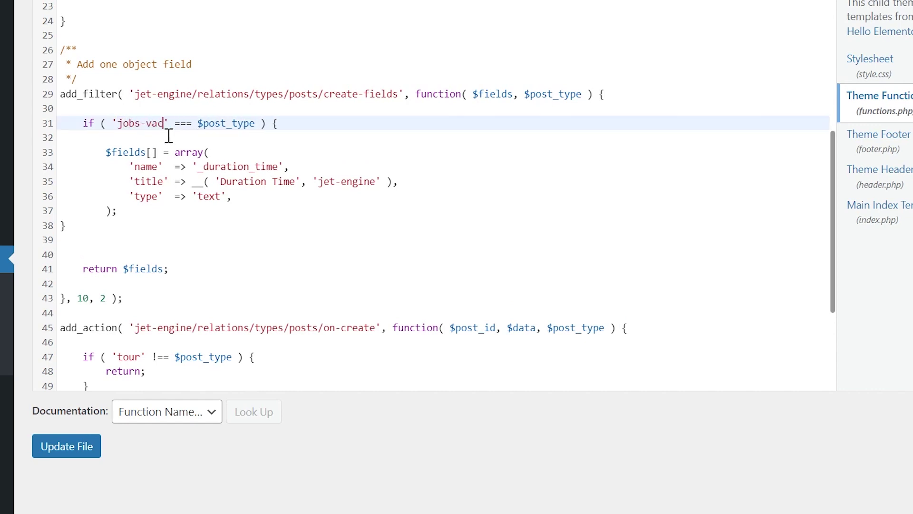
type("es")
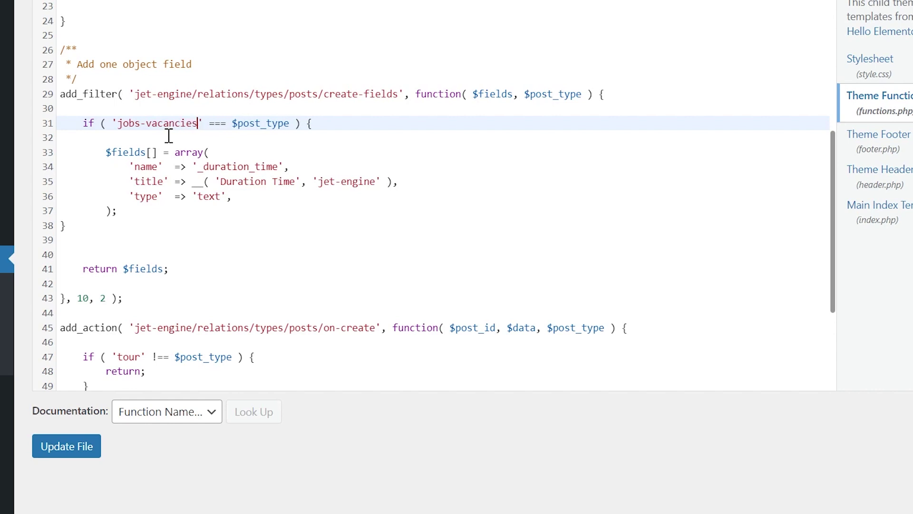
key("shift+Left")
key("shift+Left")
key("shift+Left")
key("shift+Left")
key("shift+Left")
key("shift+Left")
key("shift+Left")
key("shift+Left")
key("shift+Left")
key("shift+Left")
key("shift+Left")
key("shift+Left")
key("shift+Left")
key("shift+Left")
key("ctrl+c")
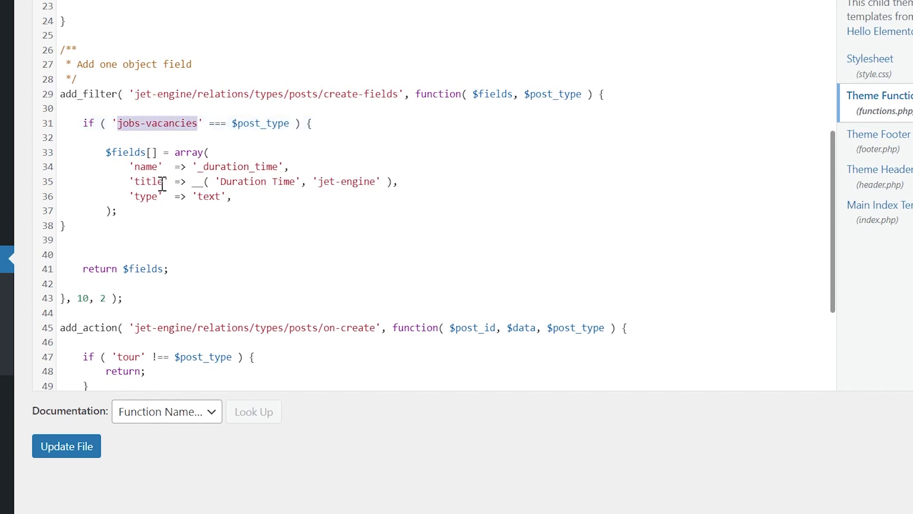
double_click(123, 356)
key("ctrl+v")
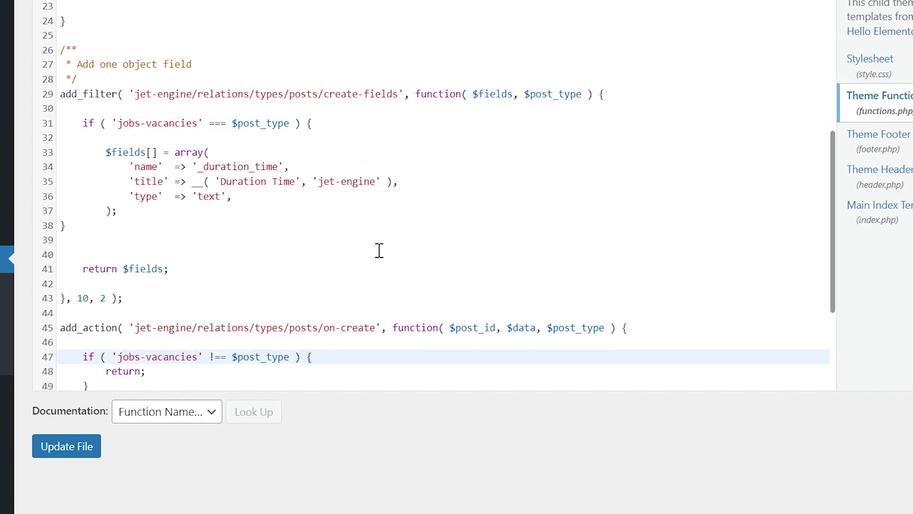
Insert an if-block calling update_post_meta to save _duration_time below the post type check
key("Down")
key("Down")
key("End")
key("Return")
type("if ( $post_id && ! empty( $data['_duration_time'] ) ) {     update_post_meta( $post_id, '_duration_time', $data['_duration_time'] ); }")
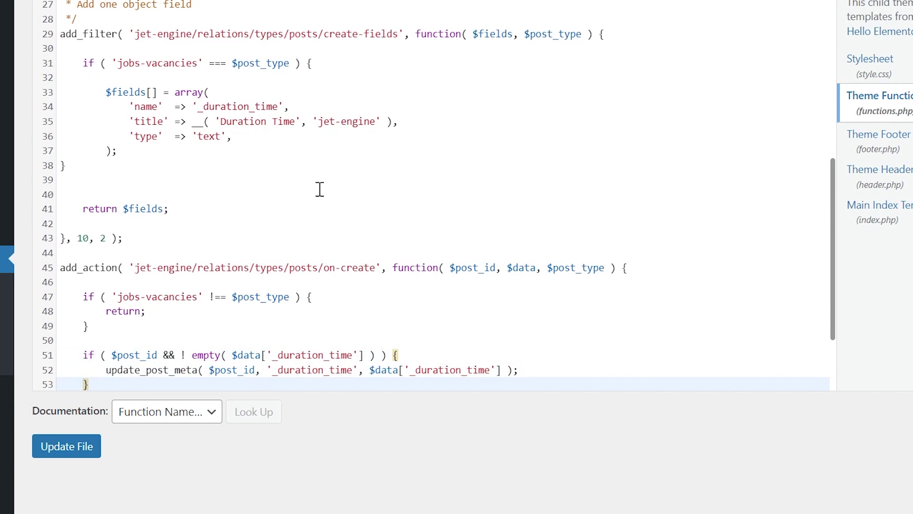
Rename the relation field to _salary, title it Salary, and change its type from text to number
double_click(228, 108)
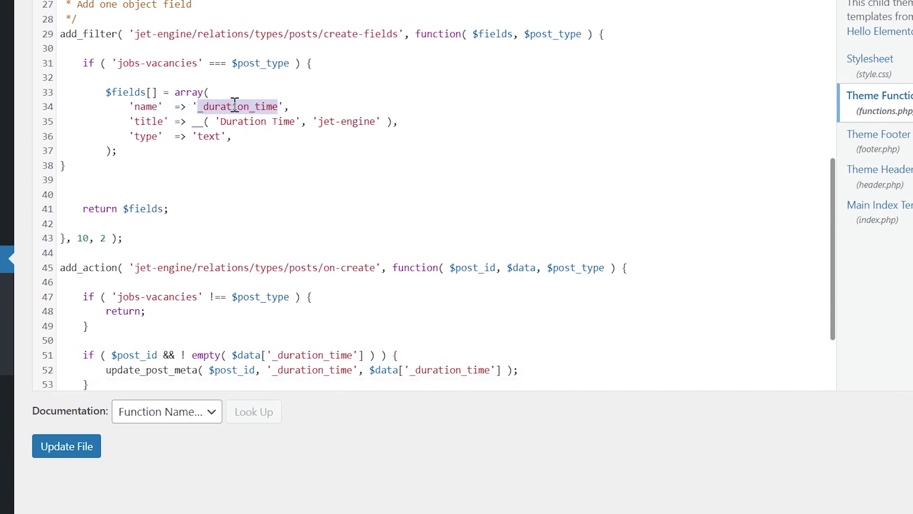
type("_salary")
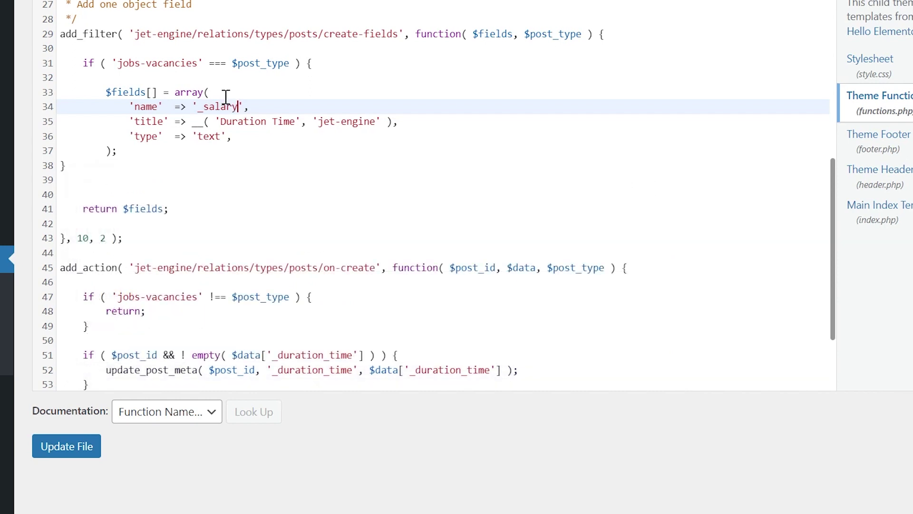
left_click(219, 121)
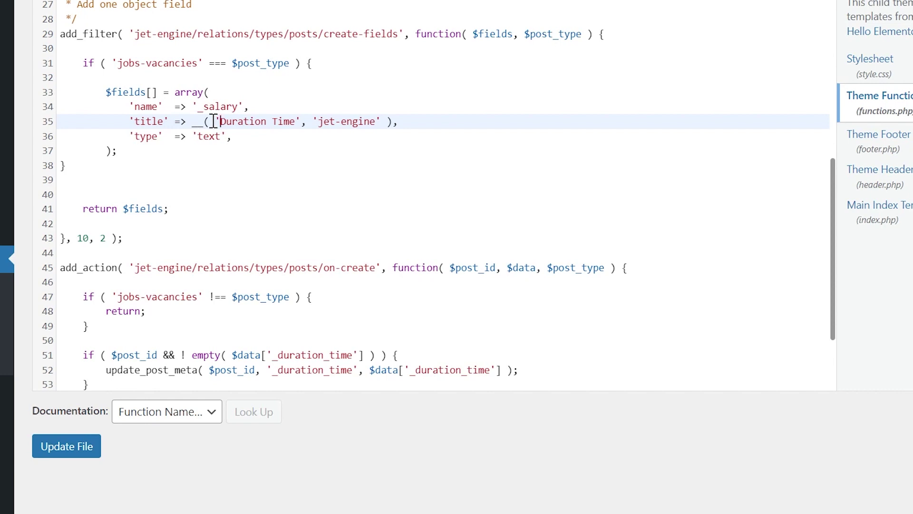
key("ctrl+shift+Right")
key("ctrl+shift+Right")
type("Salary")
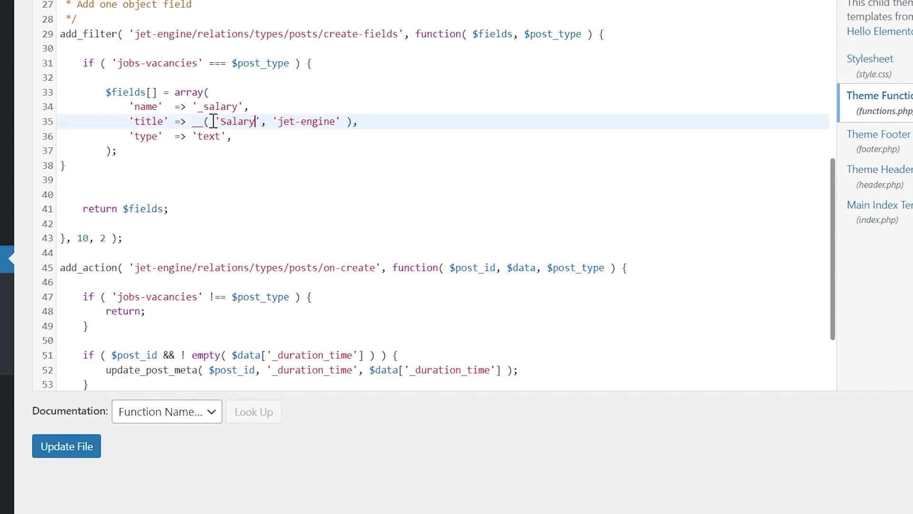
double_click(209, 137)
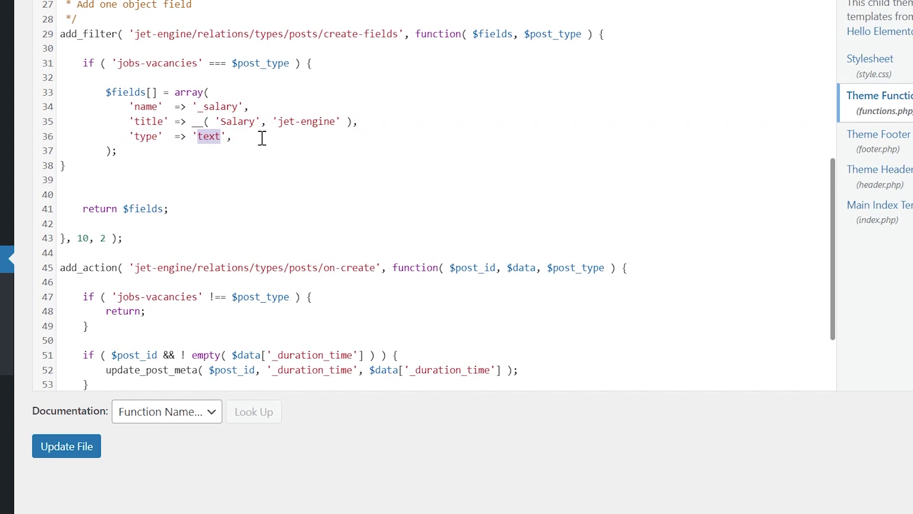
type("number")
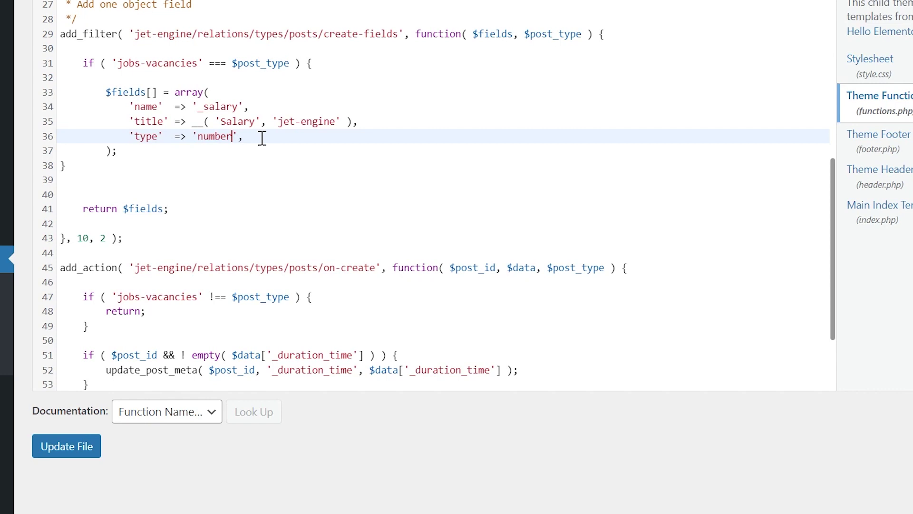
Replace every _duration_time in the update_post_meta block with _salary
double_click(218, 107)
key("ctrl+c")
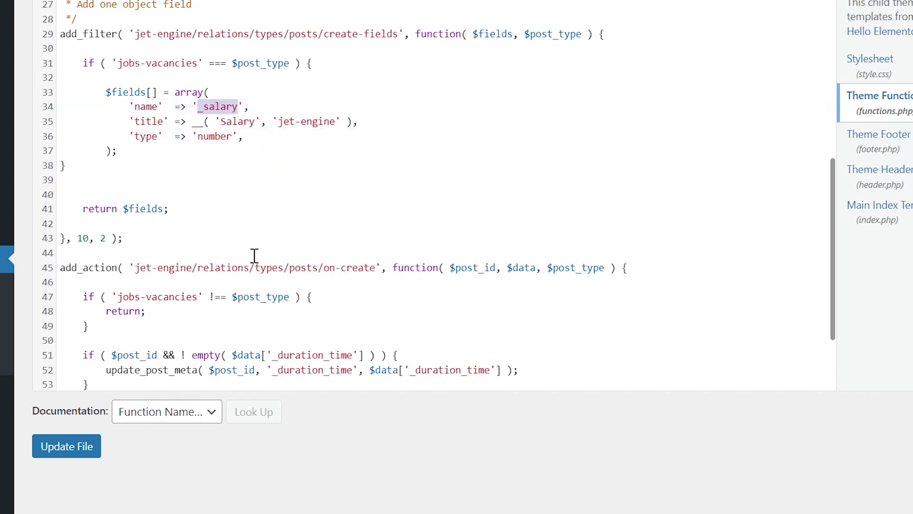
double_click(300, 354)
key("ctrl+v")
double_click(301, 370)
key("ctrl+v")
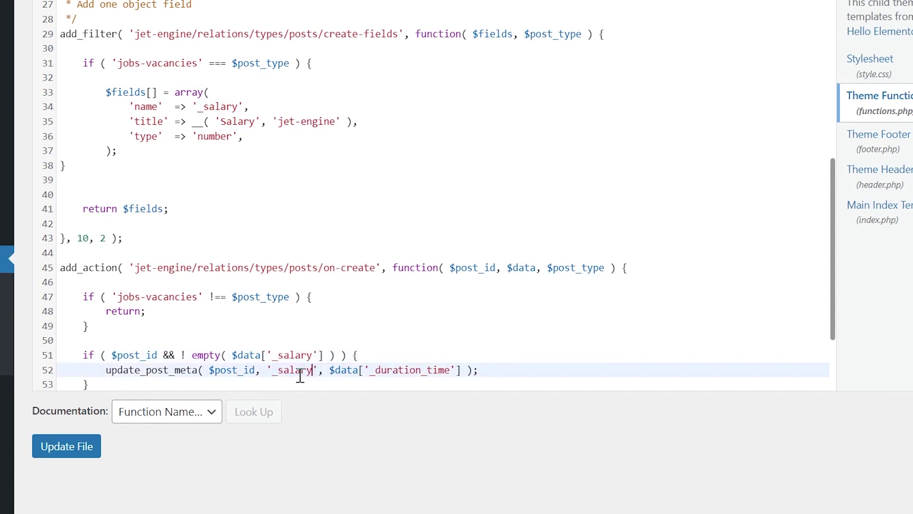
double_click(401, 370)
key("ctrl+v")
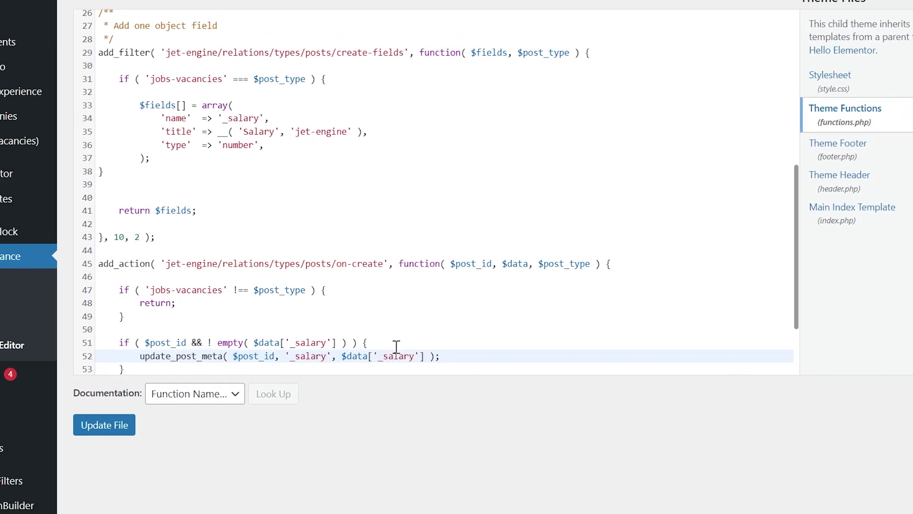
Save functions.php and open the company Cobiology for editing
scroll(128, 414, "down", 1)
left_click(127, 425)
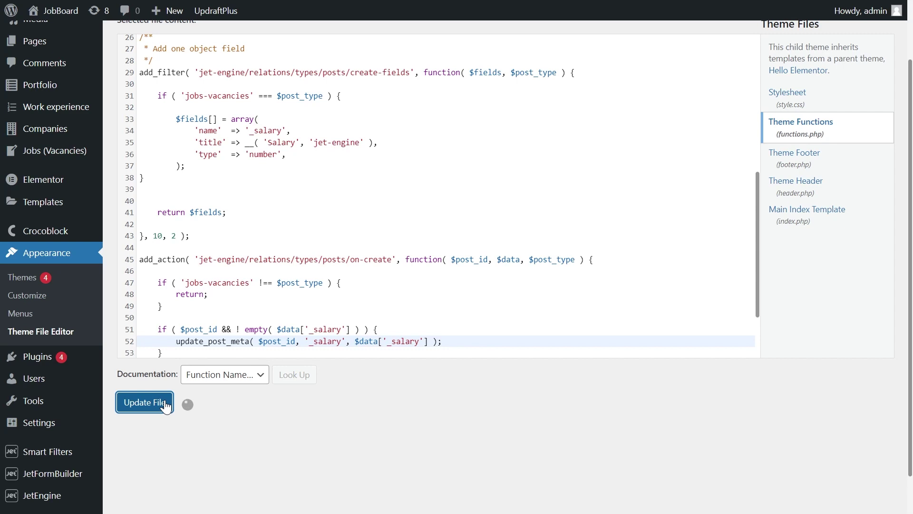
left_click(59, 135)
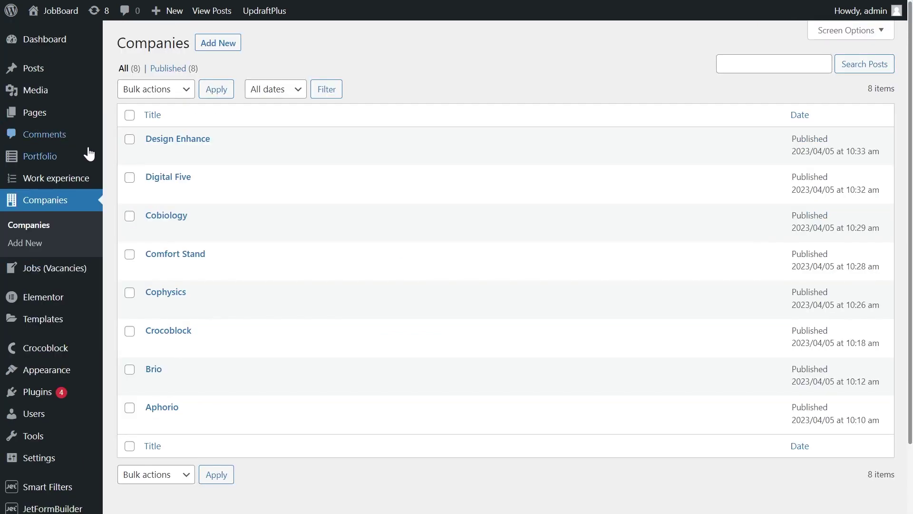
left_click(152, 232)
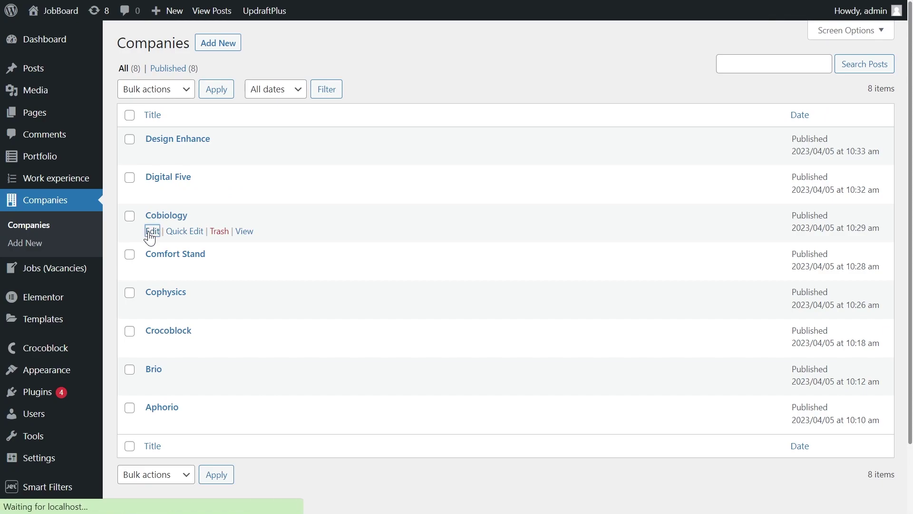
scroll(150, 238, "down", 8)
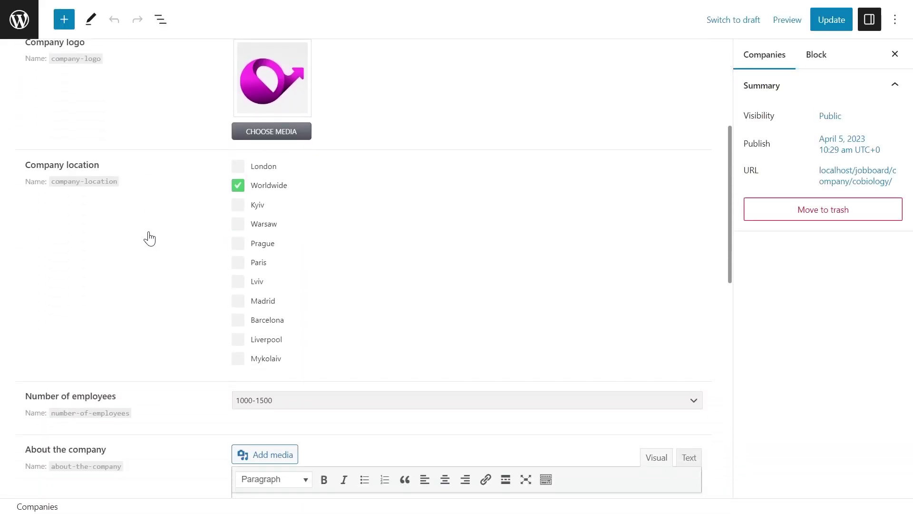
scroll(149, 238, "down", 10)
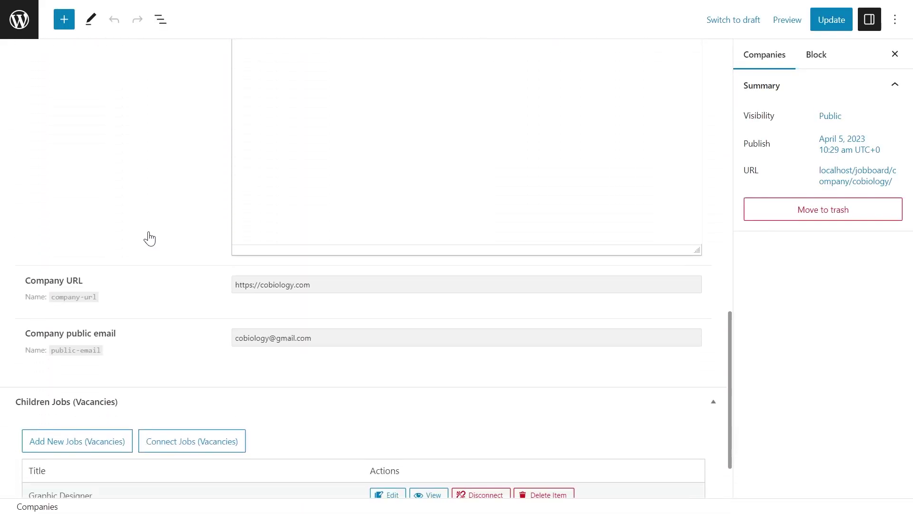
Create a related Project Manager job with Salary 2200 and open it for editing
left_click(107, 367)
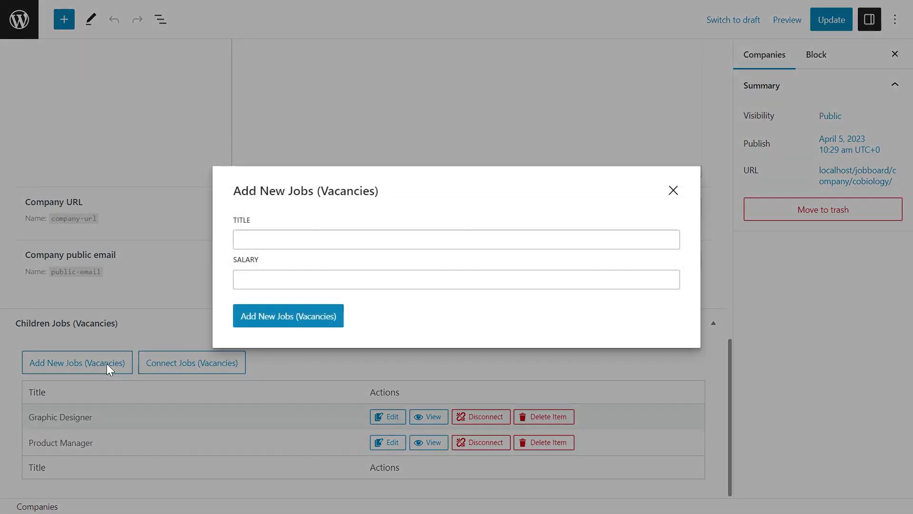
left_click(290, 240)
type("Project Manager")
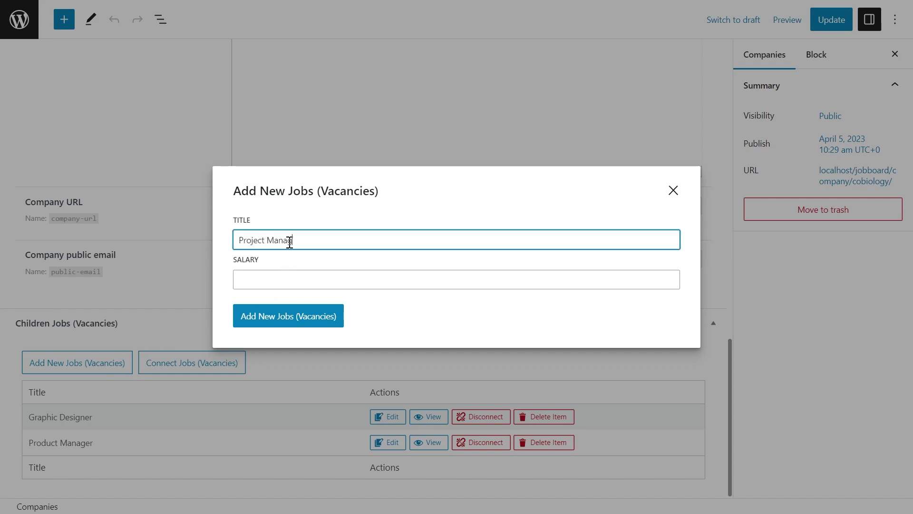
left_click(295, 275)
type("2200")
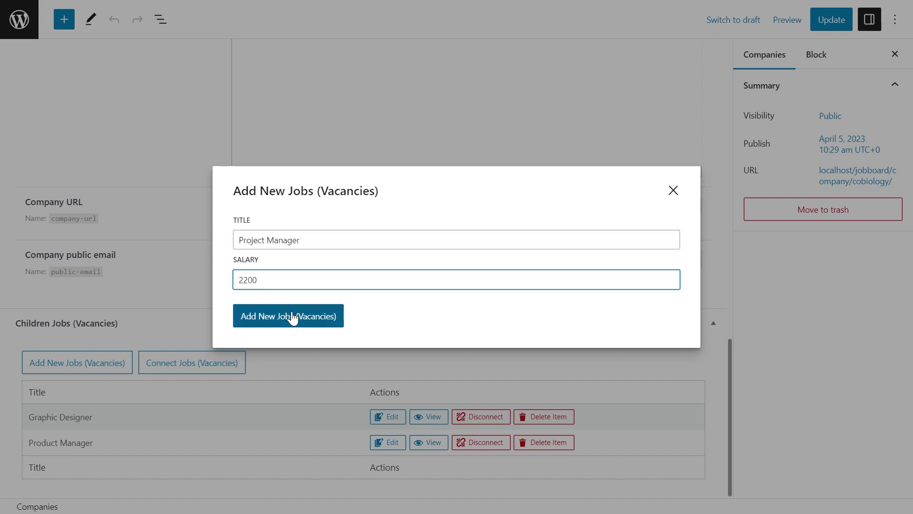
left_click(295, 316)
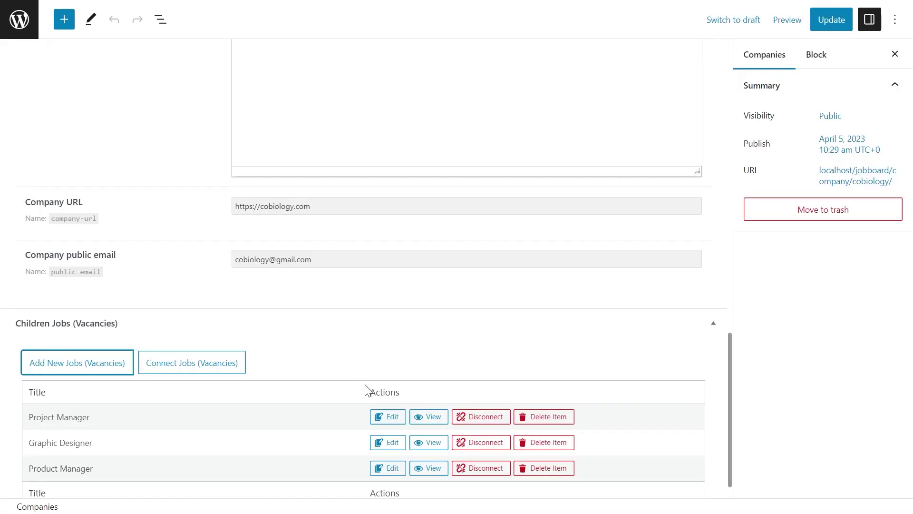
left_click(388, 418)
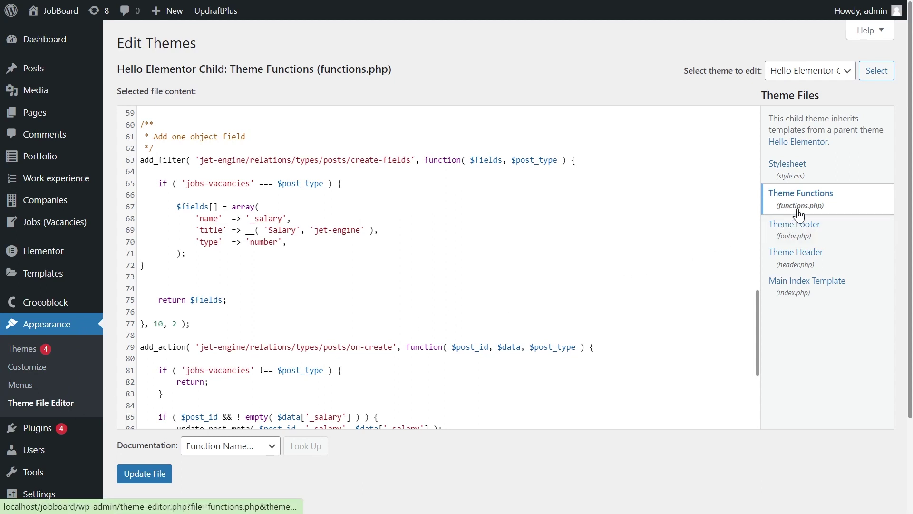
Turn the copied salary field into an 'image' media field titled 'Image'
left_click(280, 218)
double_click(281, 217)
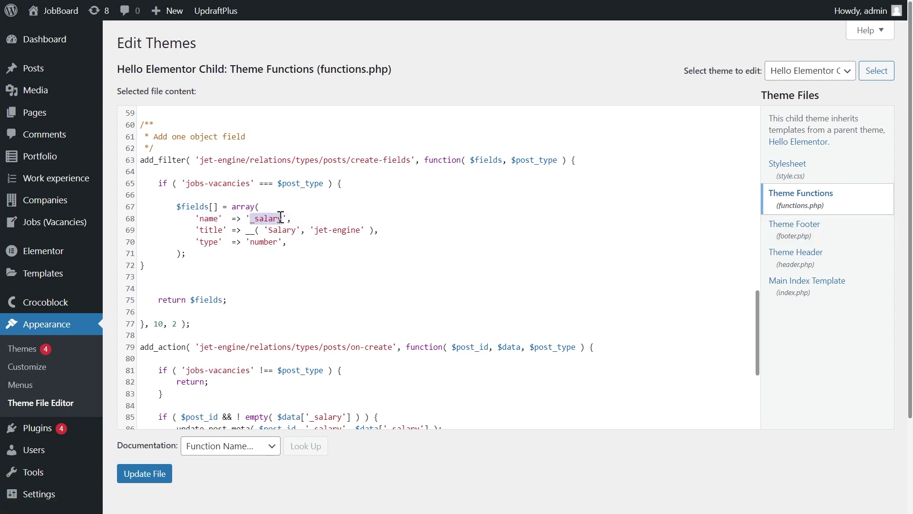
type("image")
double_click(293, 229)
type("Image")
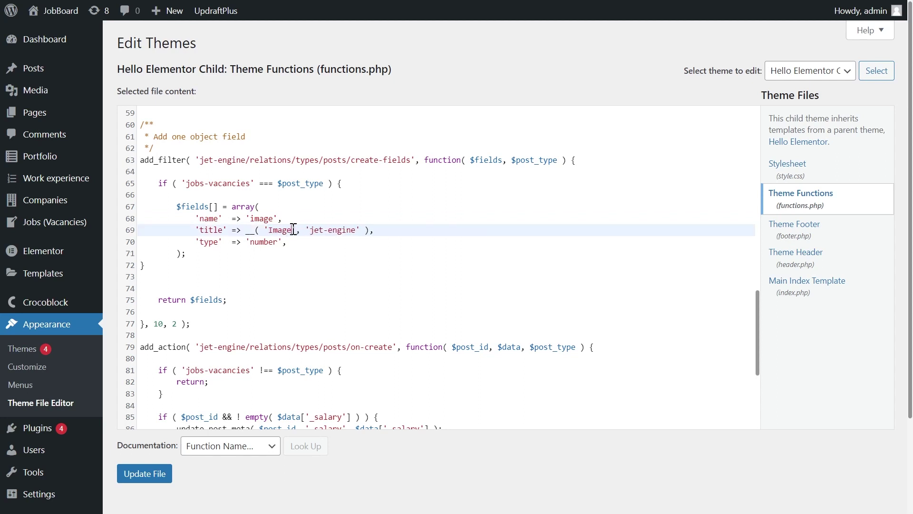
double_click(275, 242)
type("media")
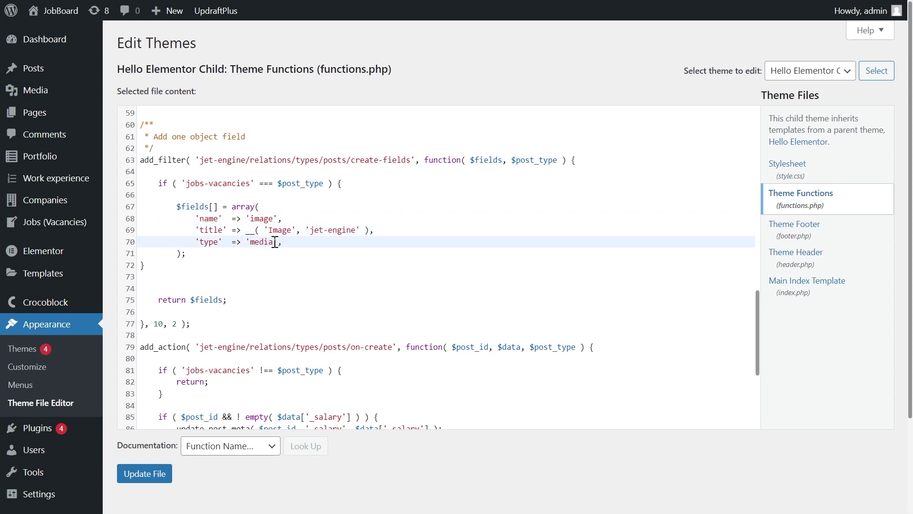
scroll(274, 242, "down", 2)
Make the on-create hook check and store the 'image' meta key, and save functions.php
double_click(325, 346)
type("image")
left_click(343, 357)
double_click(325, 357)
type("image")
double_click(394, 357)
type("image")
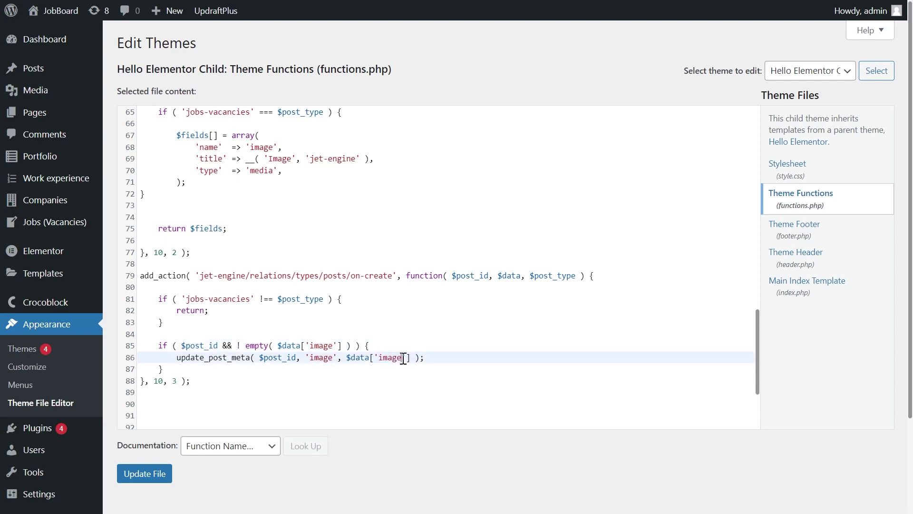
left_click(150, 474)
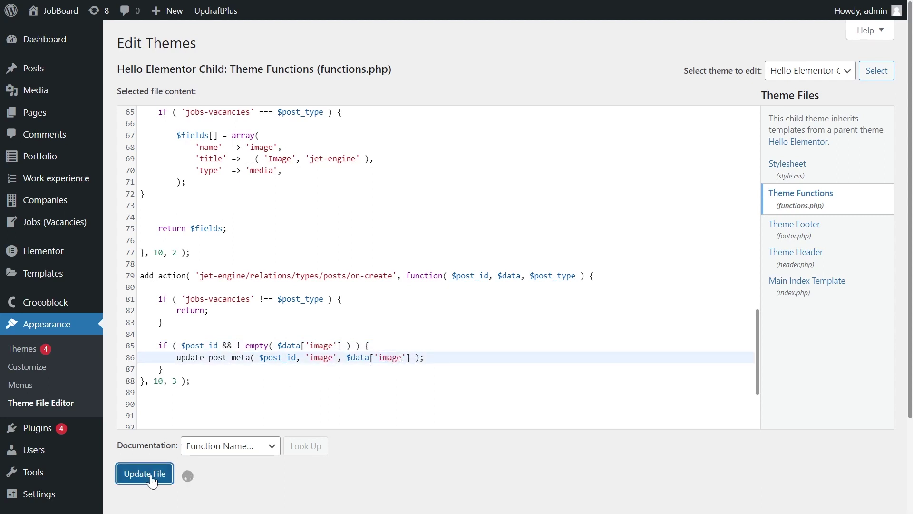
left_click(66, 208)
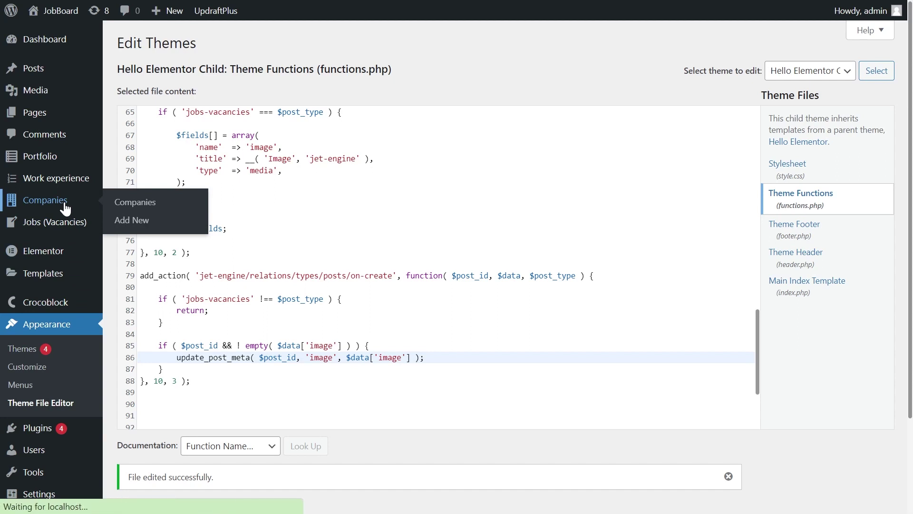
Add a related job 'First Line Support' with the green C logo image to Crocoblock
left_click(150, 346)
scroll(151, 350, "down", 2)
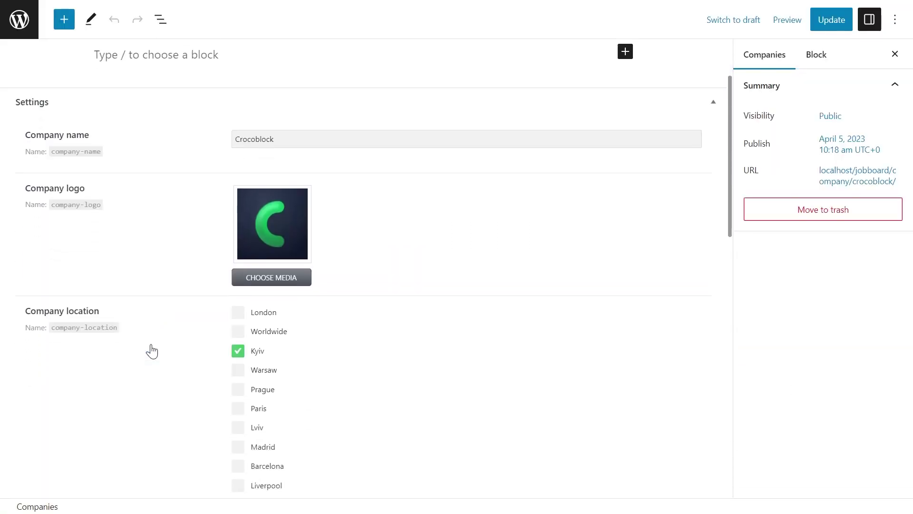
scroll(151, 351, "down", 10)
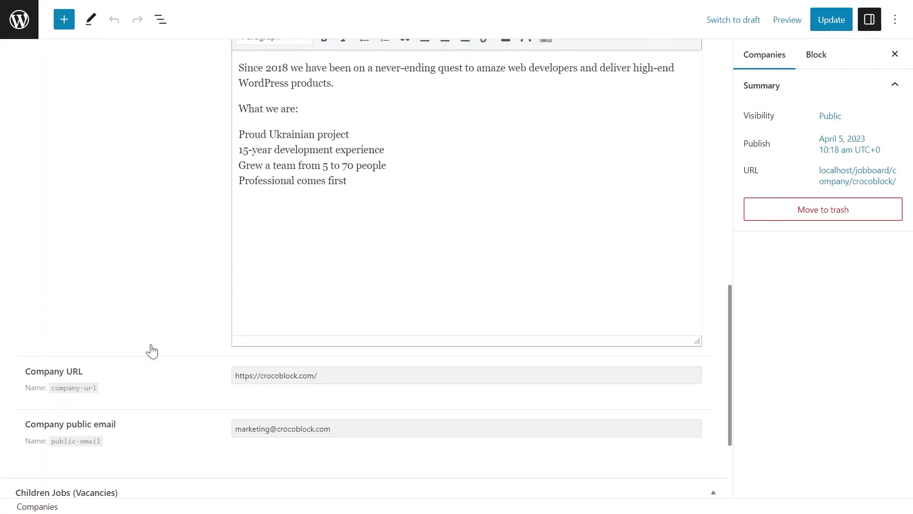
scroll(152, 351, "down", 3)
left_click(120, 397)
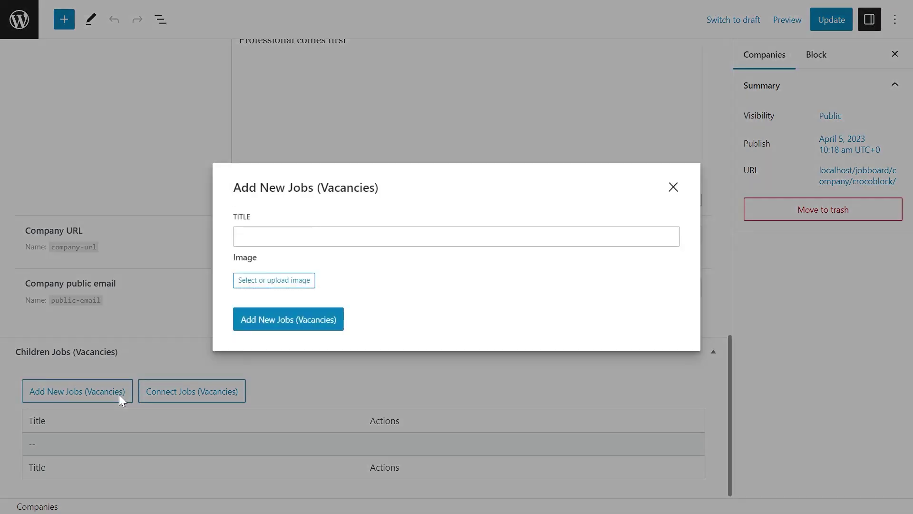
left_click(295, 237)
type("First L")
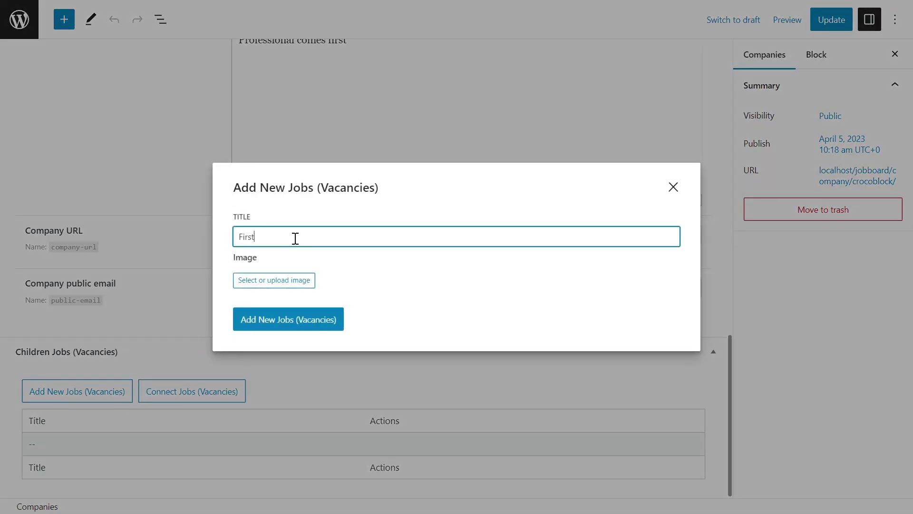
type("ine Support")
left_click(295, 281)
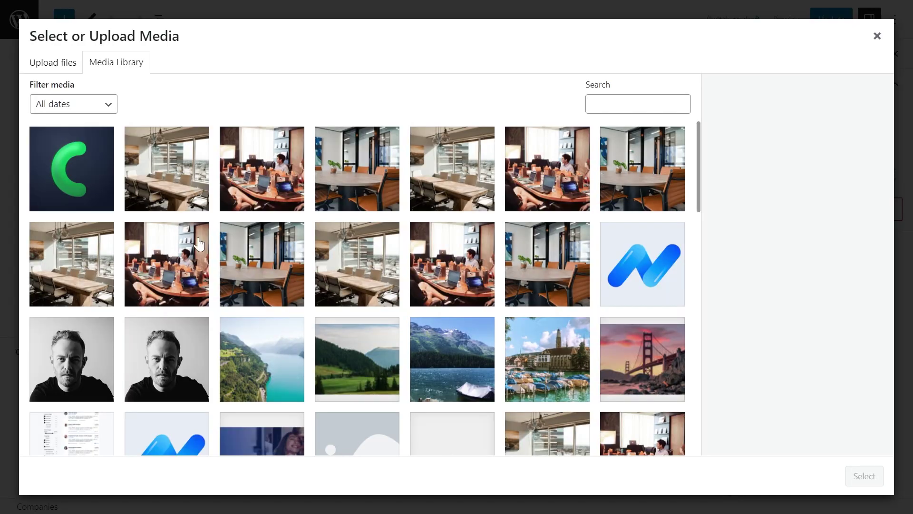
left_click(67, 187)
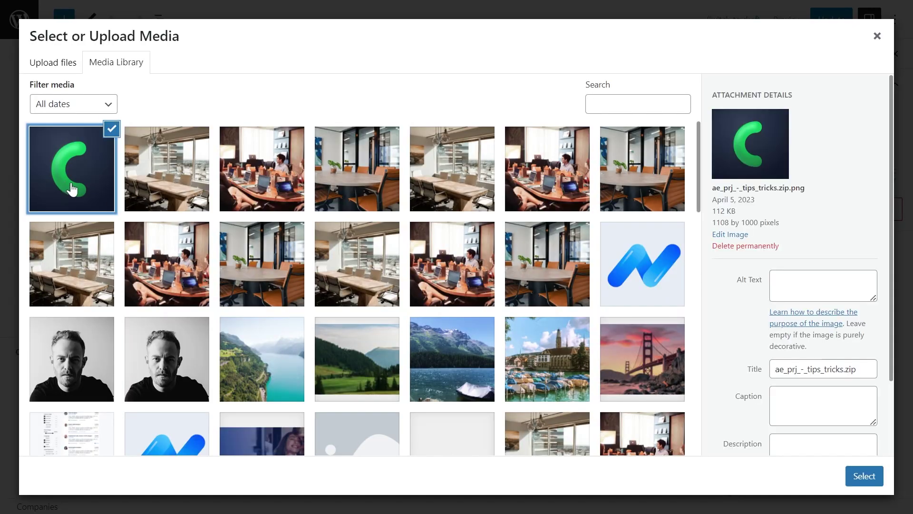
left_click(859, 477)
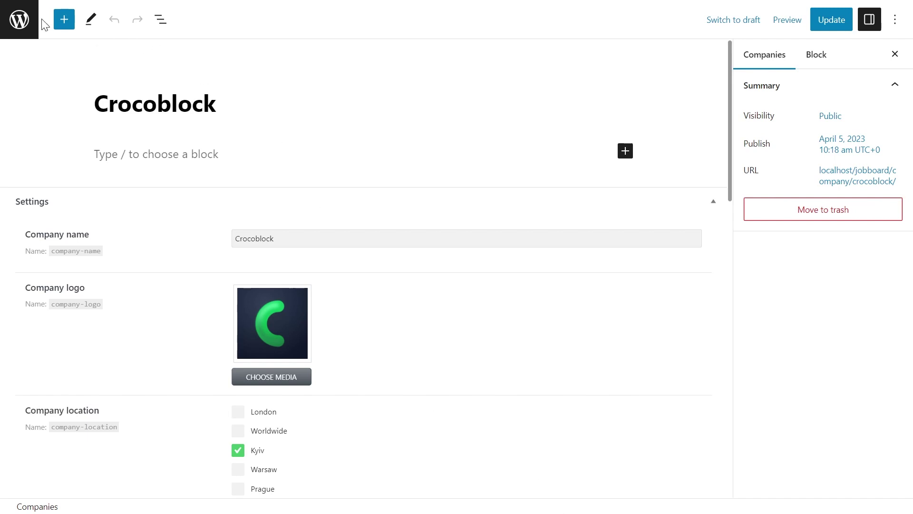
left_click(29, 22)
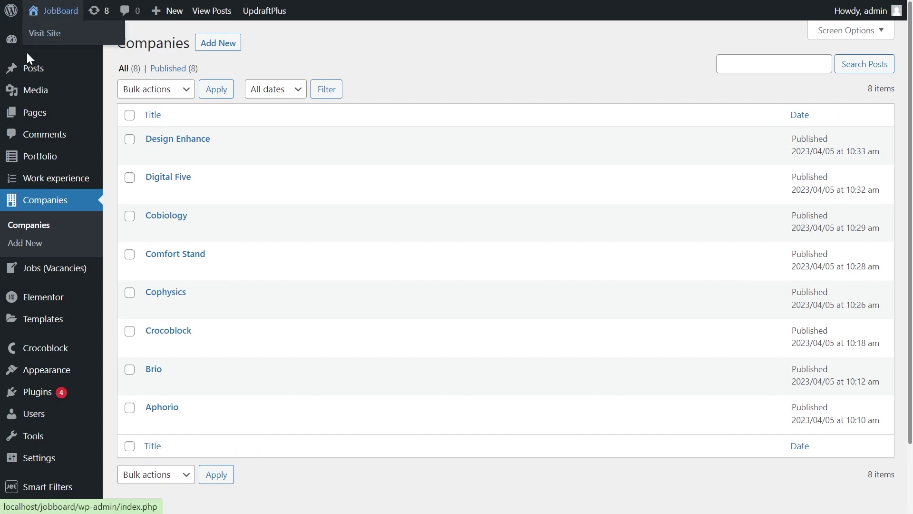
Open the theme's functions.php in the Theme File Editor
mouse_move(32, 371)
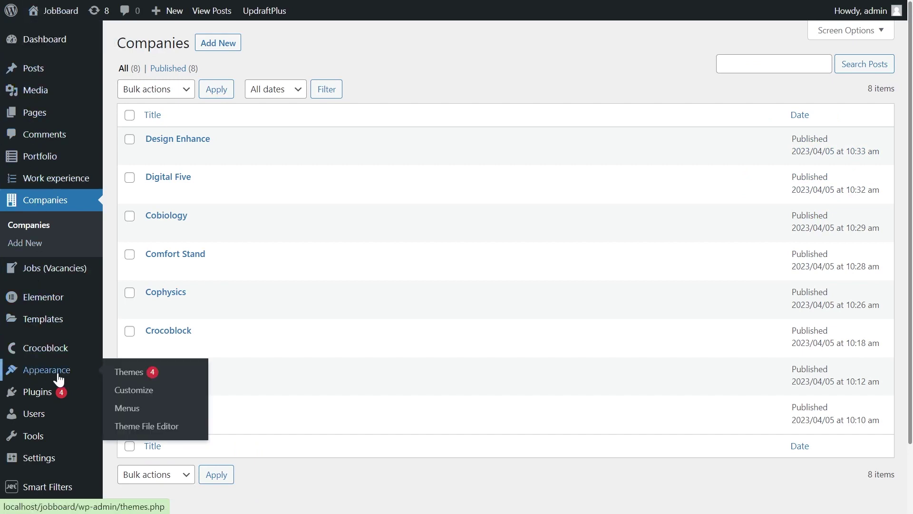
left_click(138, 431)
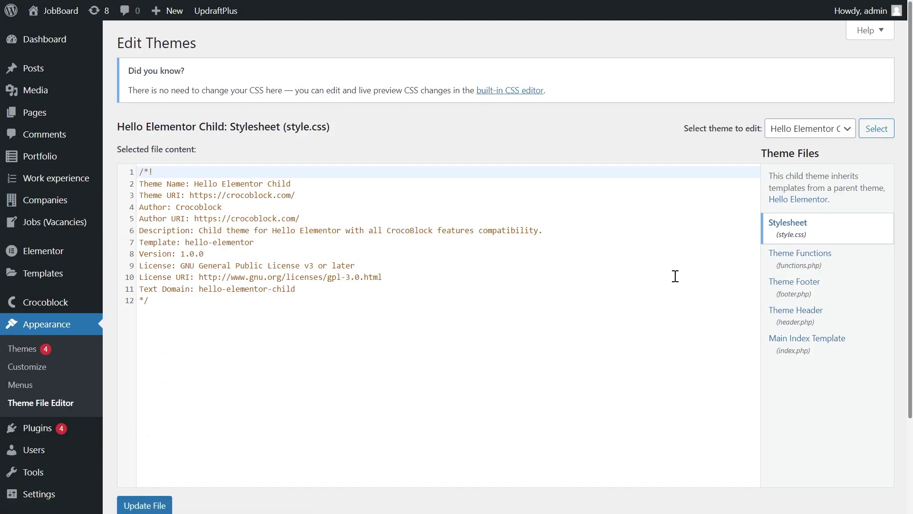
left_click(795, 270)
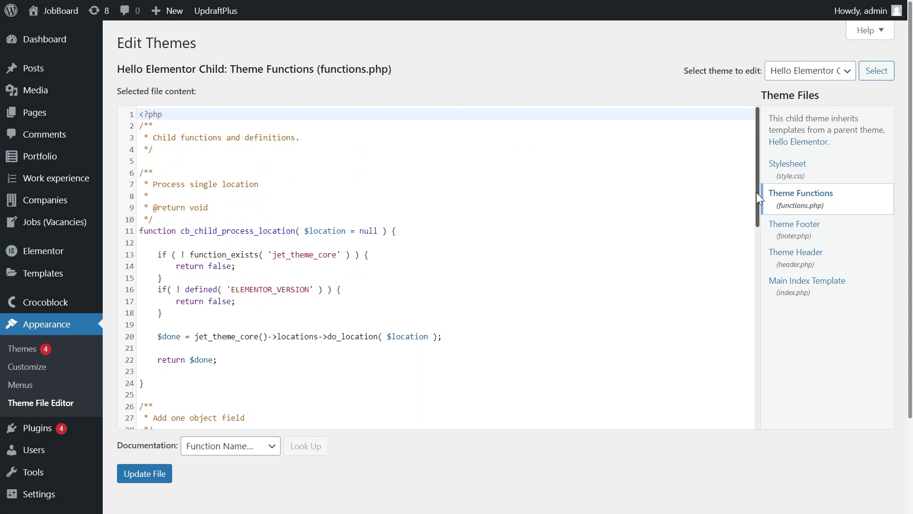
left_click_drag(756, 192, 732, 388)
Below the salary code, add an 'Add checkbox field' comment and paste the checkbox hook code
left_click(141, 257)
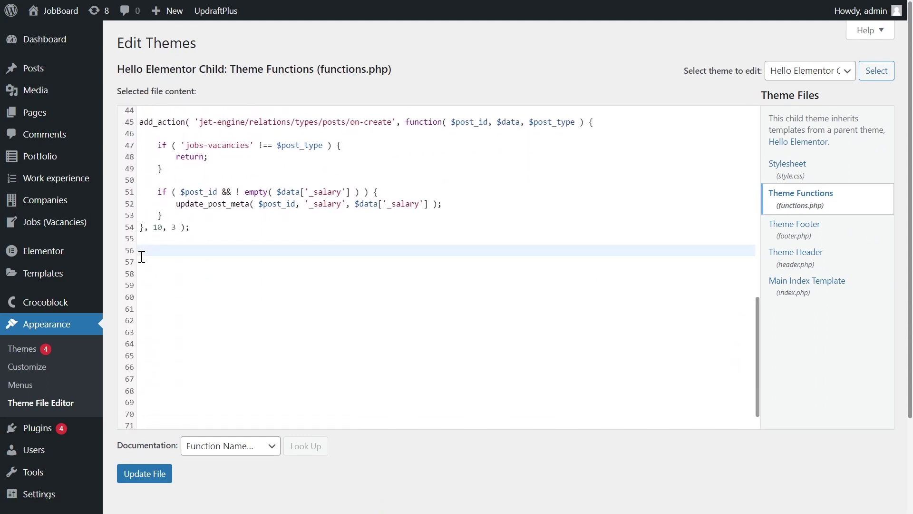
left_click(141, 259)
type("/**")
key("Return")
type("Ad")
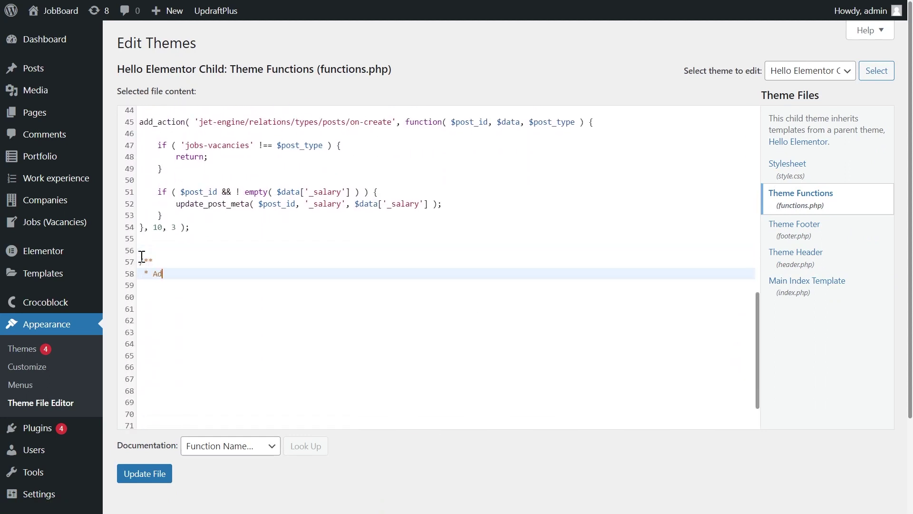
type("d checkbox field")
key("Return")
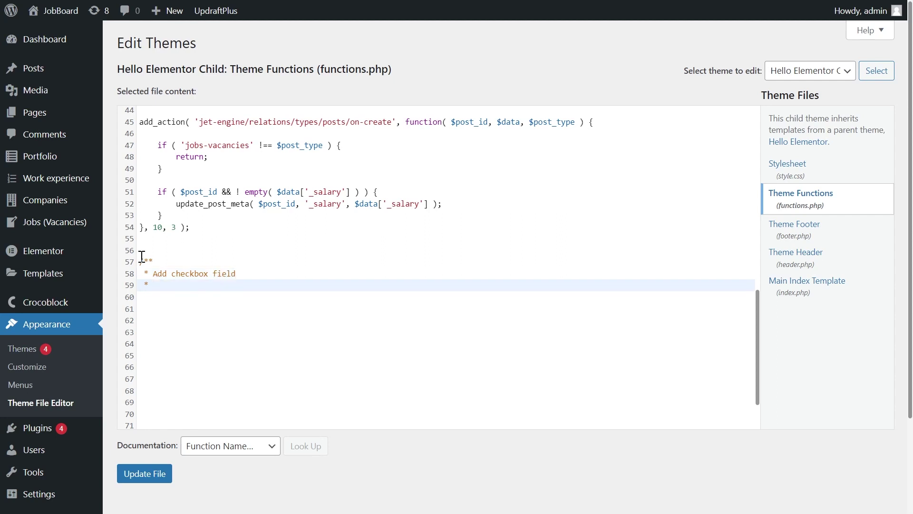
type("/")
key("Return")
key("ctrl+v")
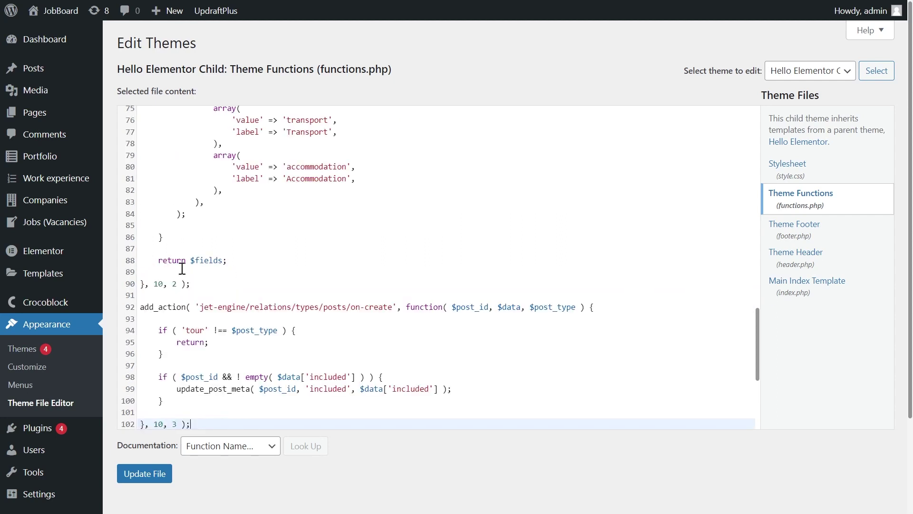
Replace post type 'tour' with 'jobs-vacancies' and rename field 'included' to 'includes'
scroll(428, 256, "up", 3)
scroll(428, 256, "up", 2)
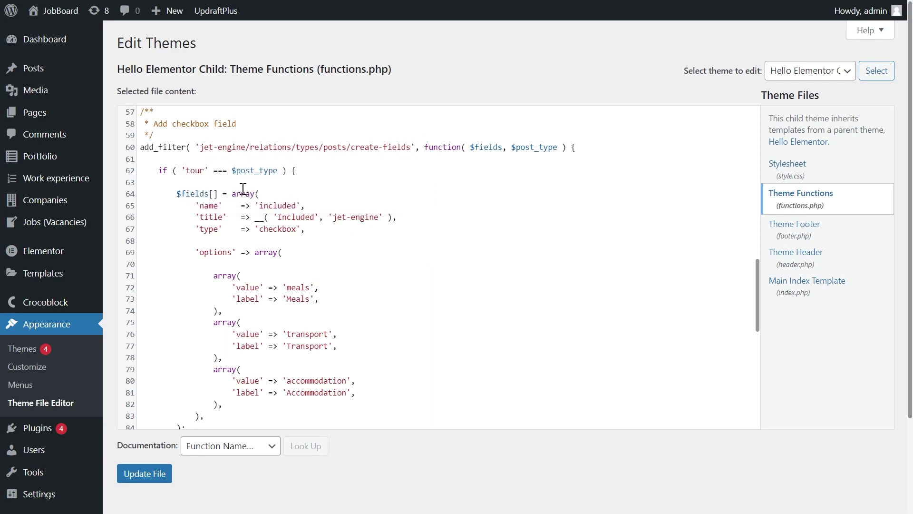
double_click(204, 172)
type("jobs")
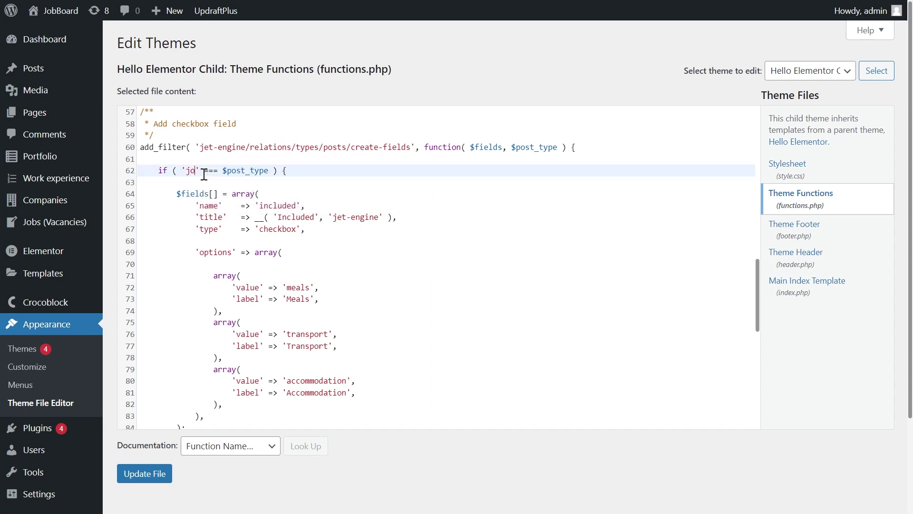
type("-vacancies")
double_click(292, 206)
type("includes")
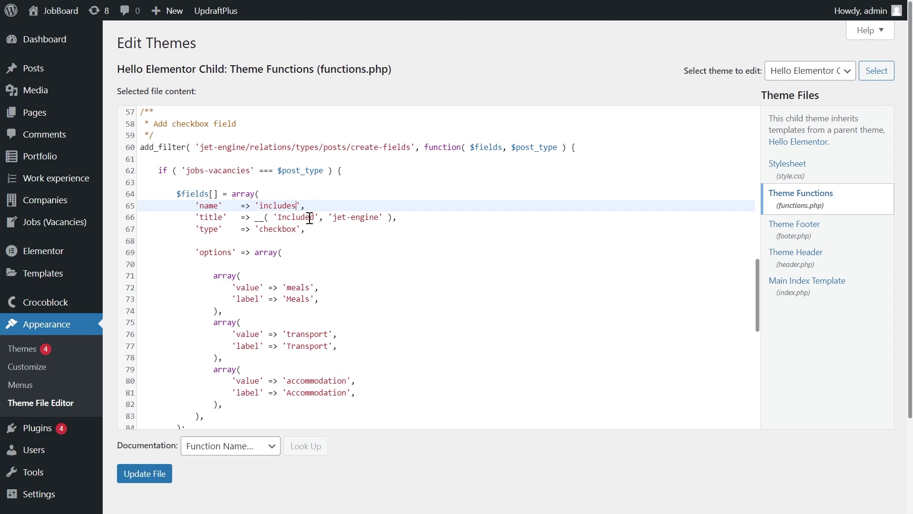
double_click(291, 230)
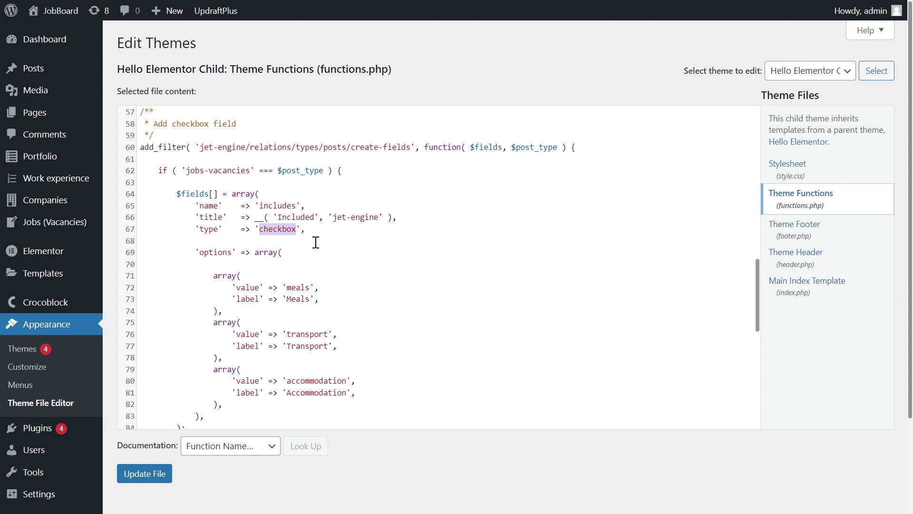
double_click(302, 286)
key("ctrl+c")
Replace the Transport option with value 'meals' and label 'Meals'
double_click(313, 334)
key("ctrl+v")
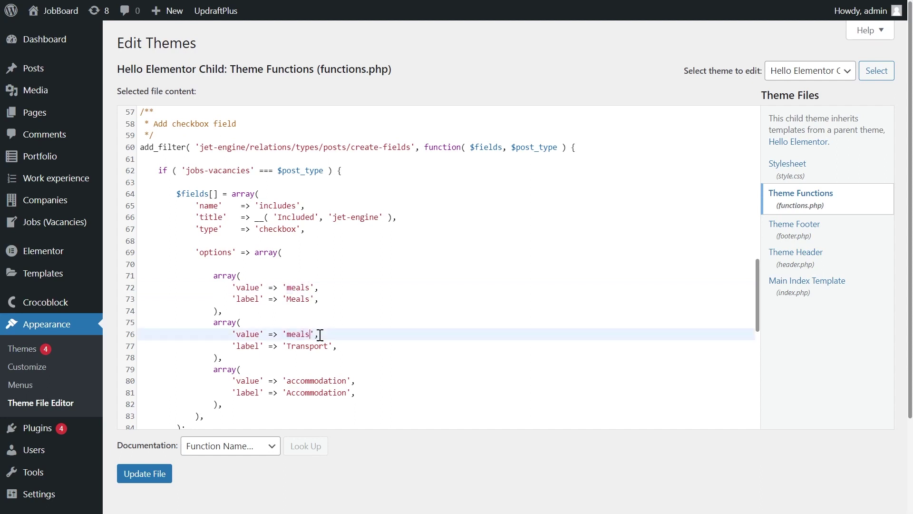
double_click(304, 298)
key("ctrl+c")
double_click(306, 344)
key("ctrl+v")
Rename the other options to housing/Housing and job_training/Job training
double_click(307, 286)
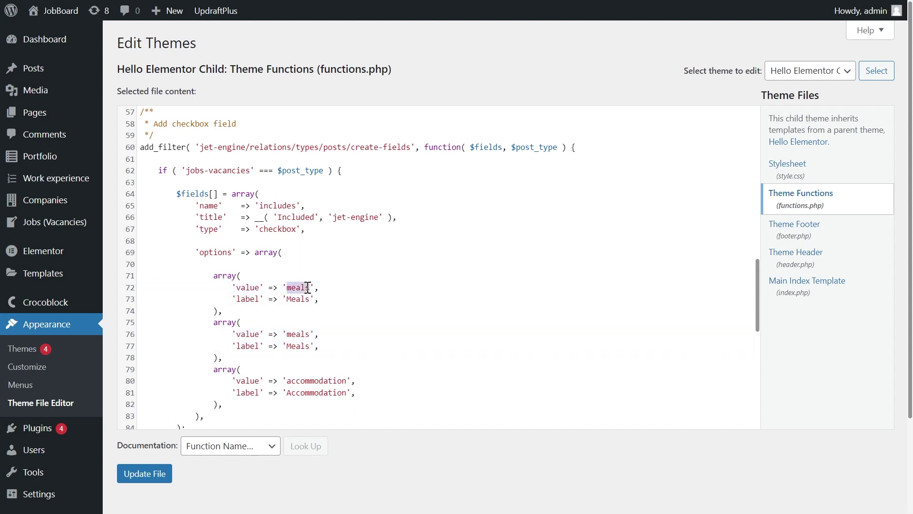
type("housing")
double_click(306, 300)
type("Housing")
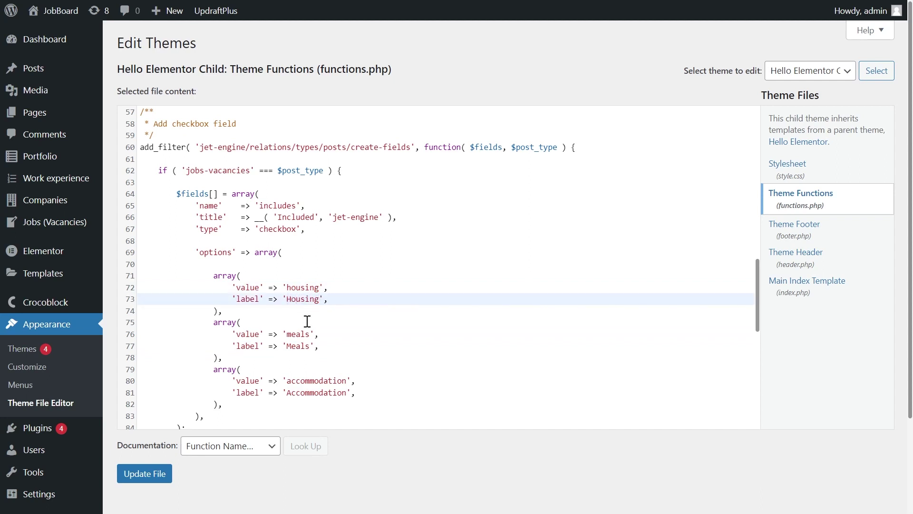
double_click(314, 382)
type("job_trainin")
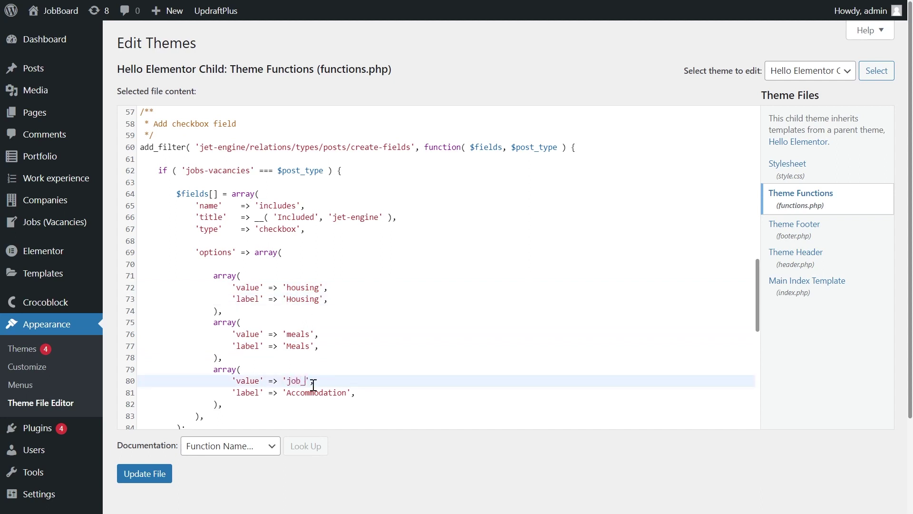
type("g")
double_click(314, 393)
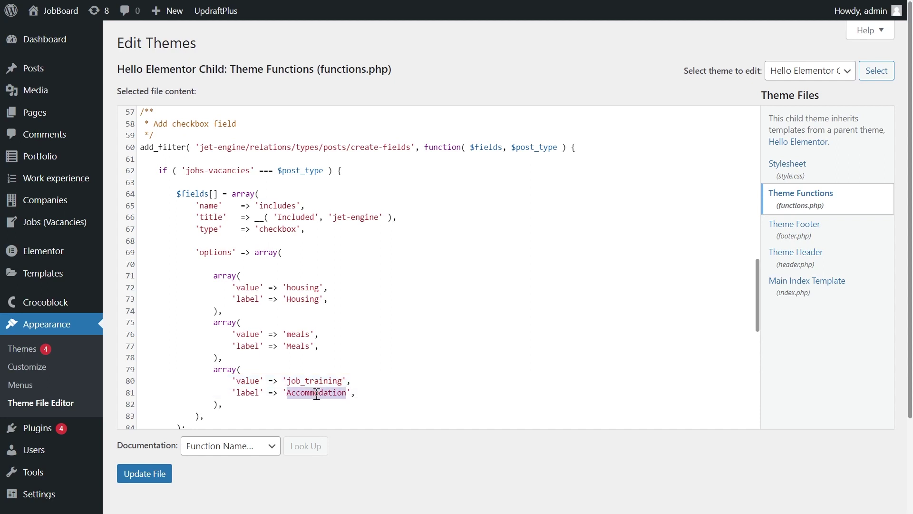
type("Job training")
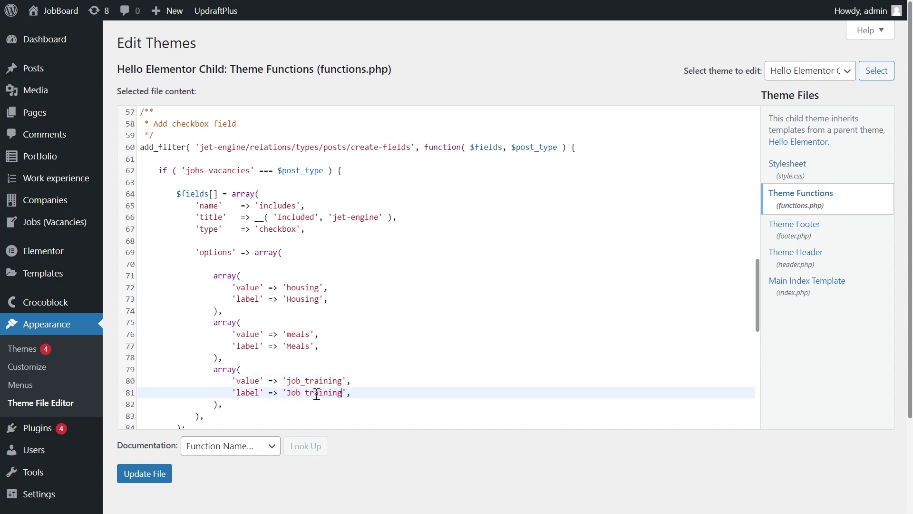
scroll(461, 294, "down", 5)
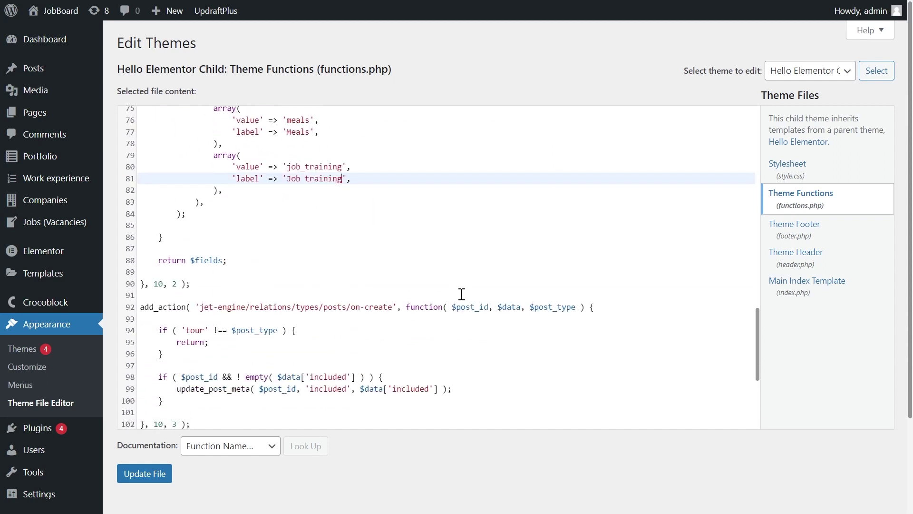
Make the save hook check 'jobs-vacancies' and store 'includes' meta, then save functions.php
double_click(195, 330)
type("jobs-vac")
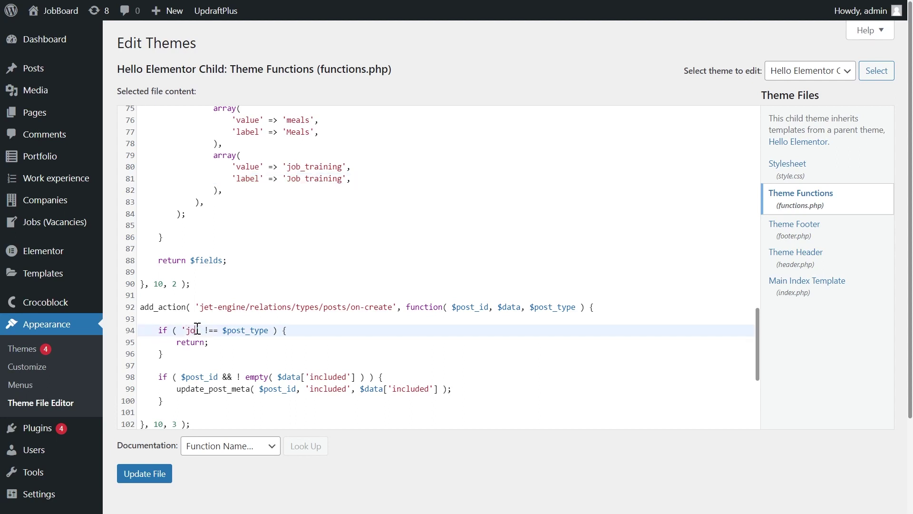
type("ancies")
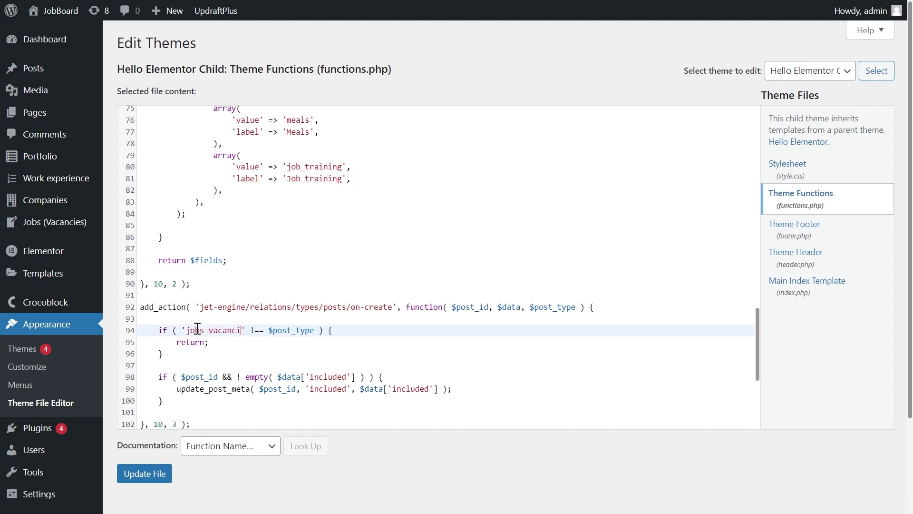
scroll(311, 290, "up", 4)
double_click(279, 134)
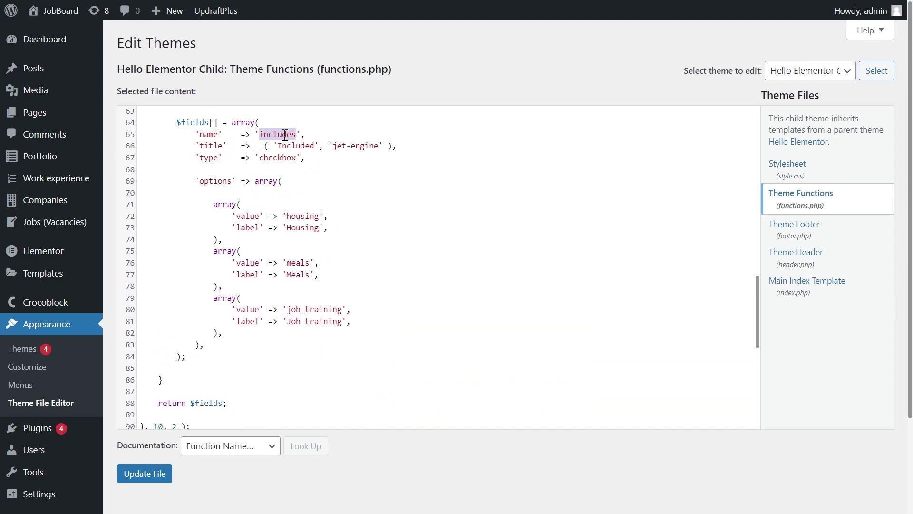
scroll(326, 190, "down", 5)
double_click(325, 306)
key("ctrl+v")
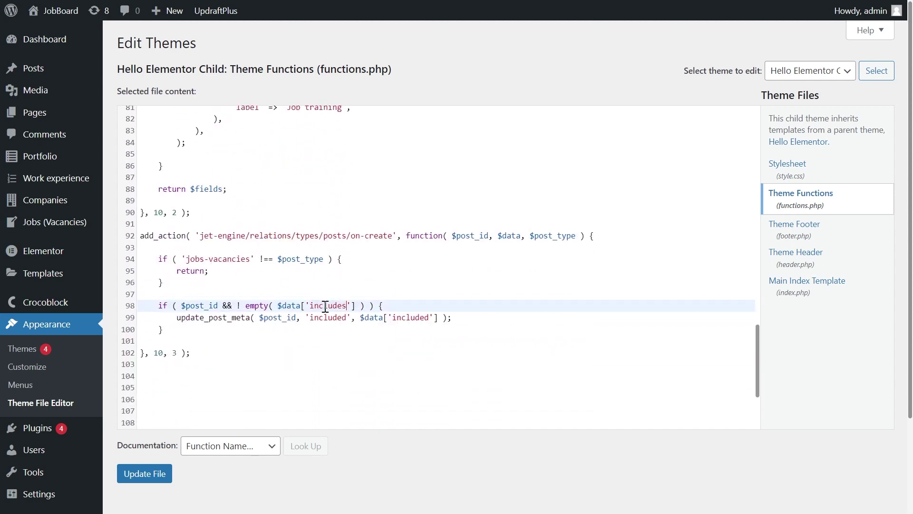
double_click(327, 317)
key("ctrl+v")
double_click(410, 317)
key("ctrl+v")
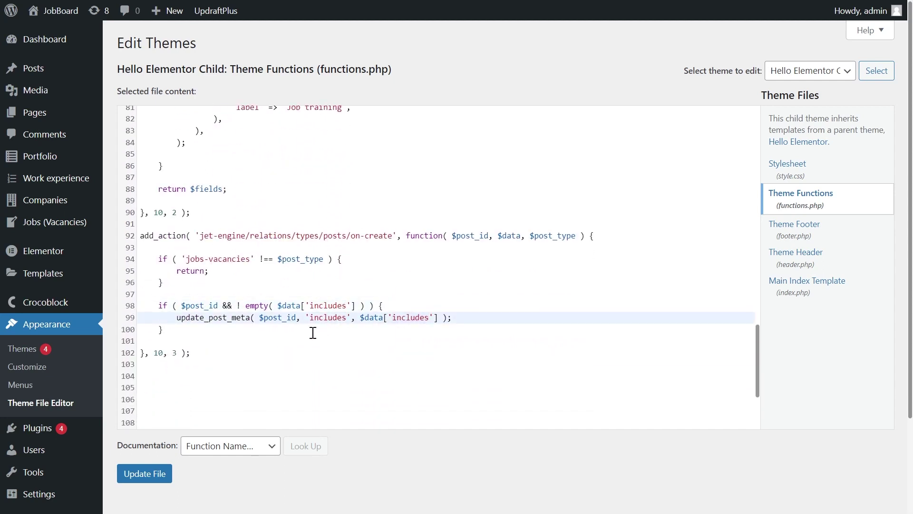
left_click(145, 475)
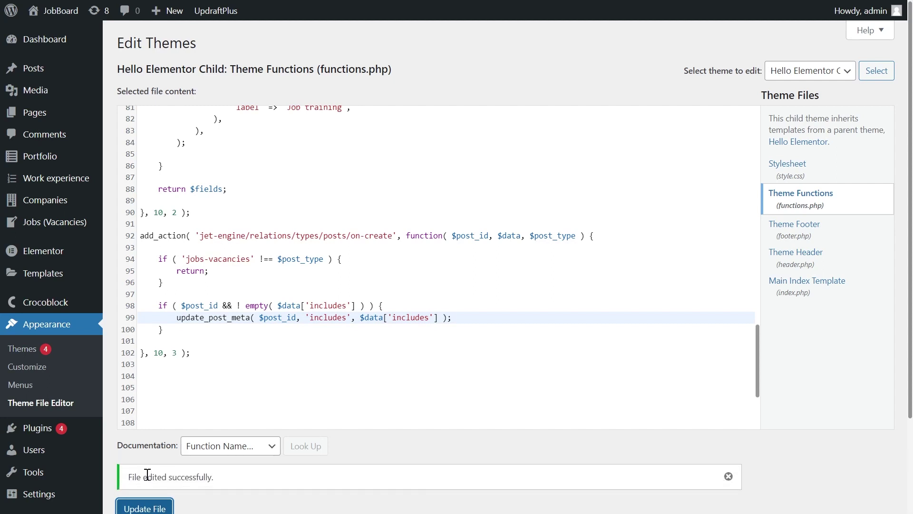
Open the Jobs (Vacancies) post type for editing in JetEngine
scroll(183, 495, "down", 3)
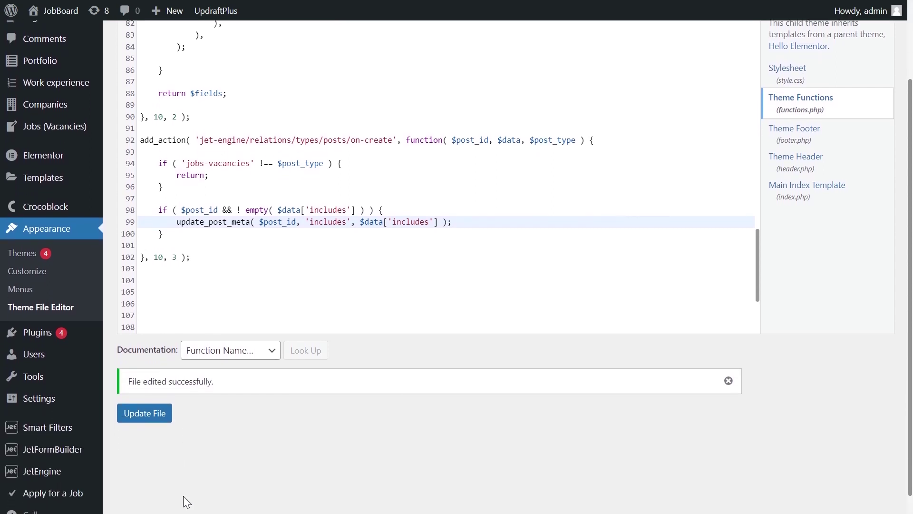
mouse_move(48, 461)
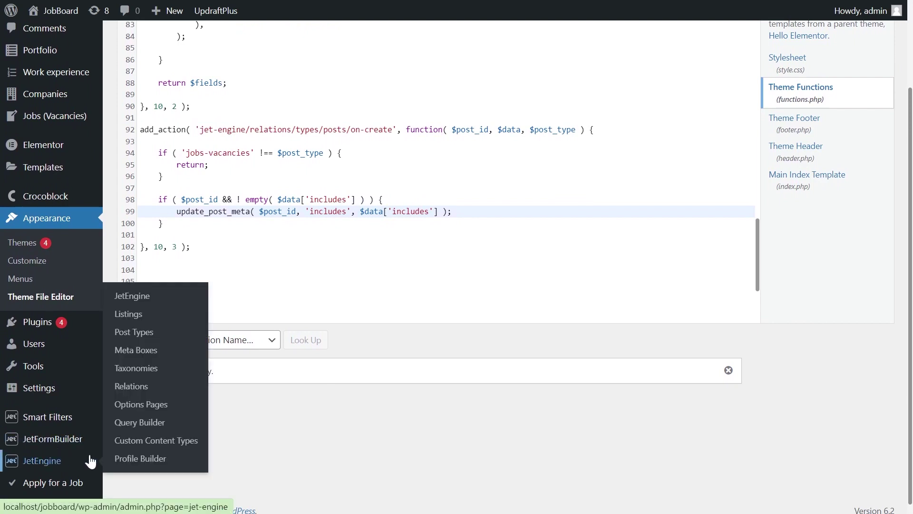
left_click(161, 338)
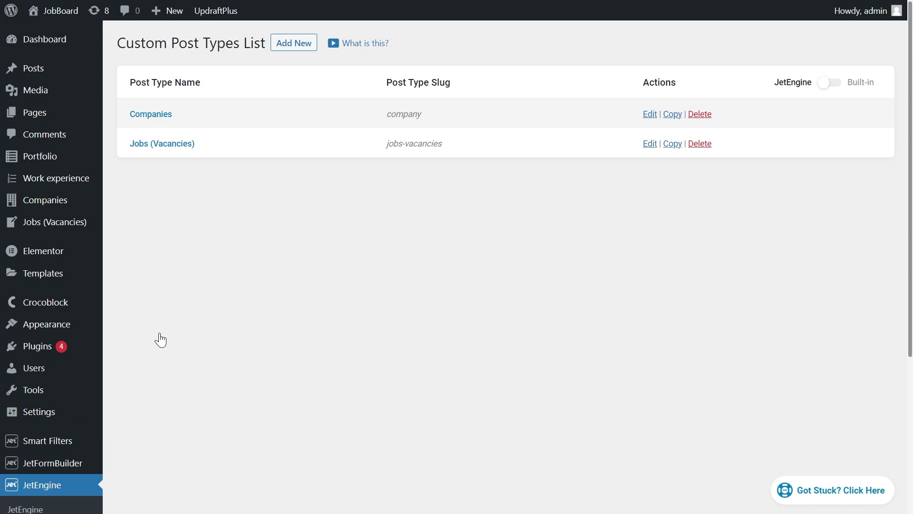
left_click(649, 144)
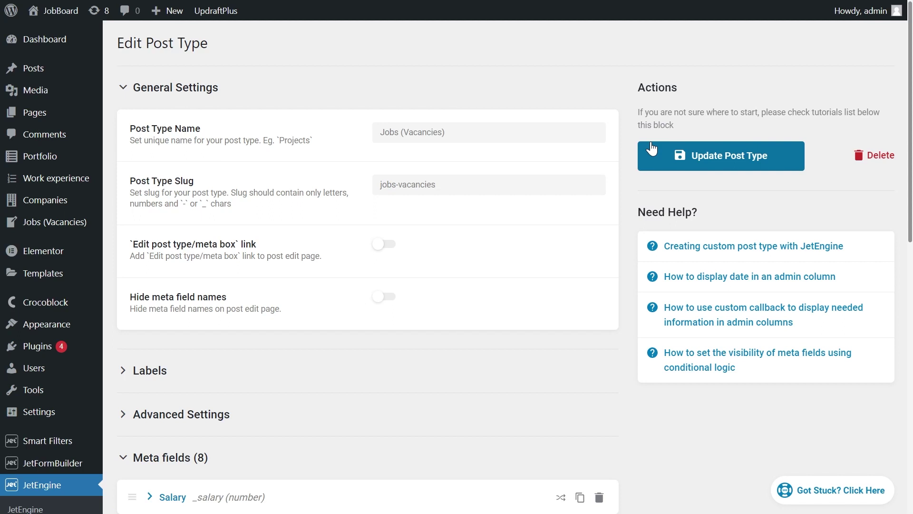
Turn on Save as array for the Includes meta field and update the post type
scroll(624, 144, "down", 3)
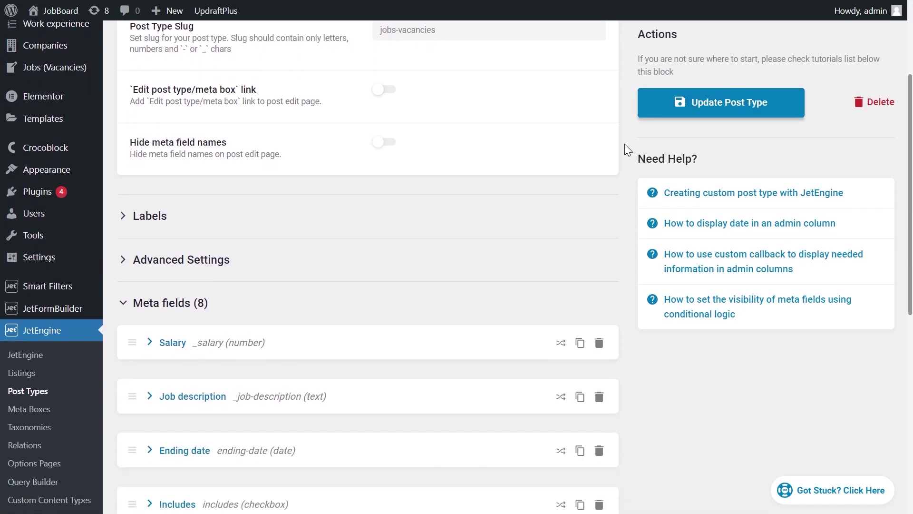
scroll(624, 144, "down", 6)
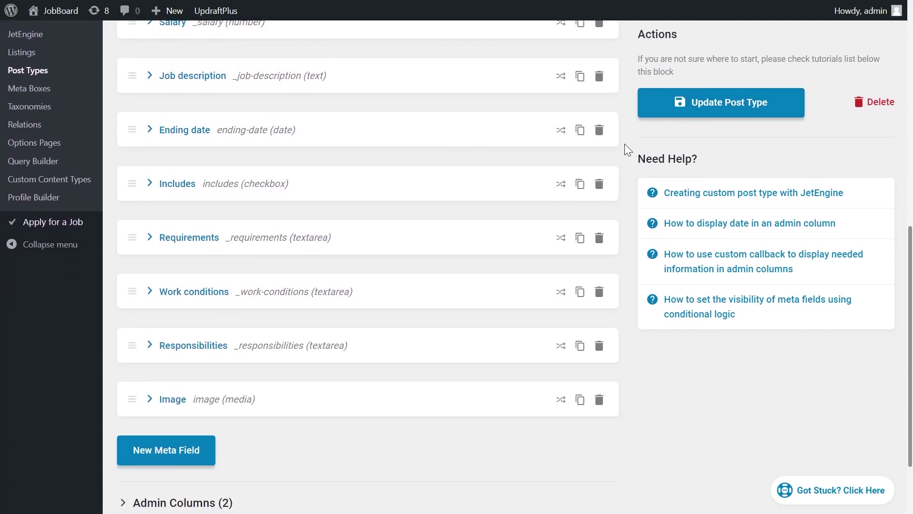
scroll(624, 143, "down", 2)
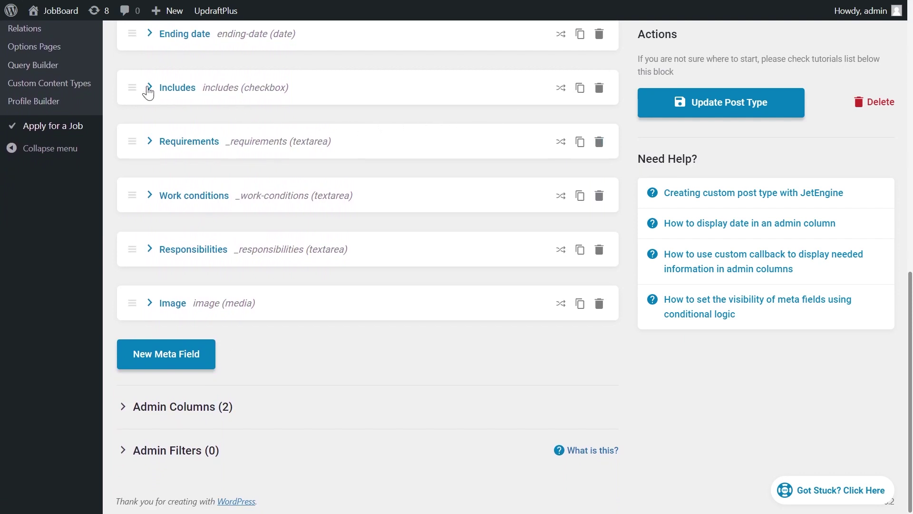
left_click(149, 87)
scroll(551, 350, "down", 5)
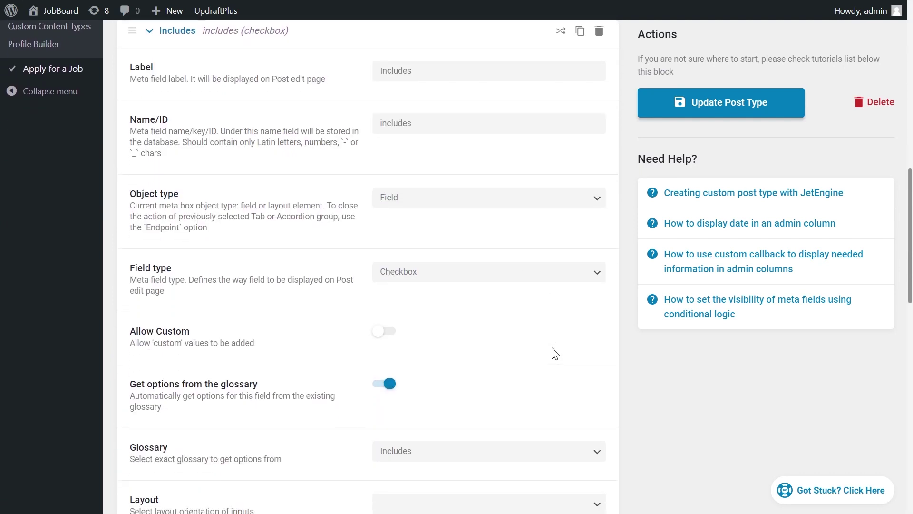
left_click(382, 360)
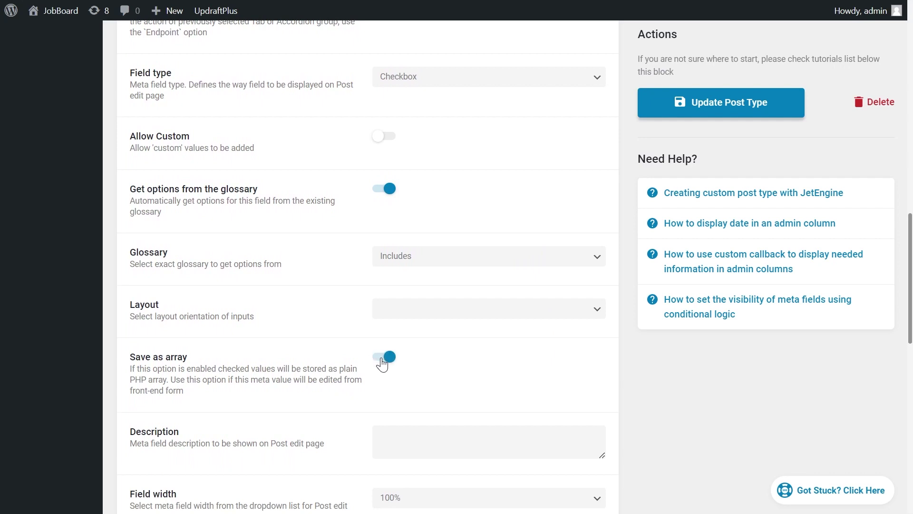
left_click(681, 104)
scroll(606, 128, "up", 10)
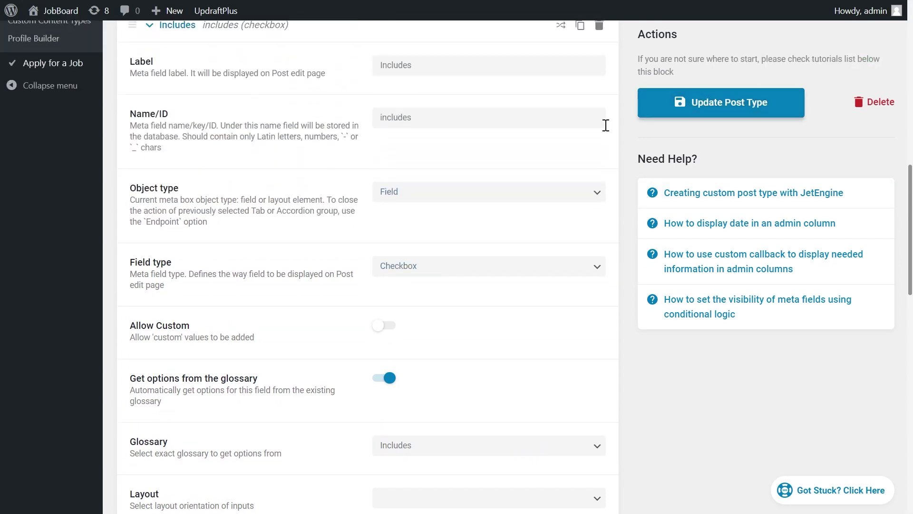
scroll(605, 129, "up", 5)
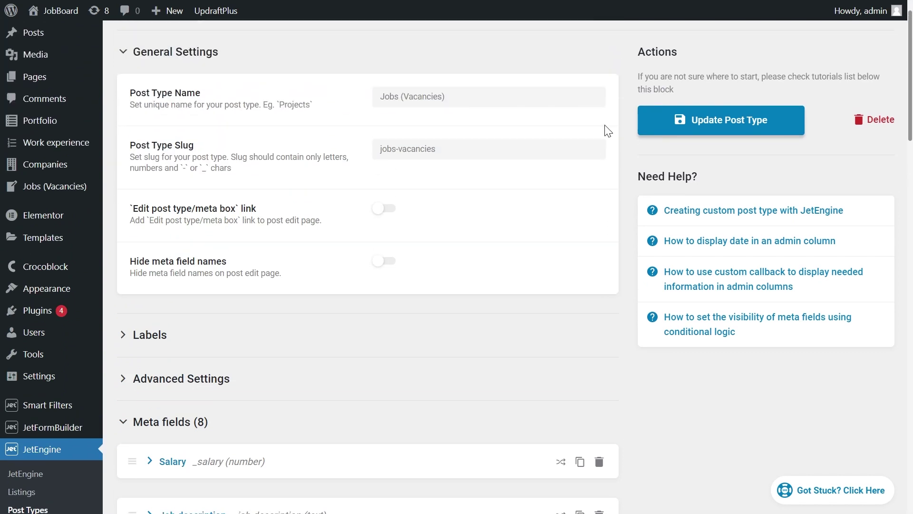
Open the Digital Five company for editing
left_click(52, 174)
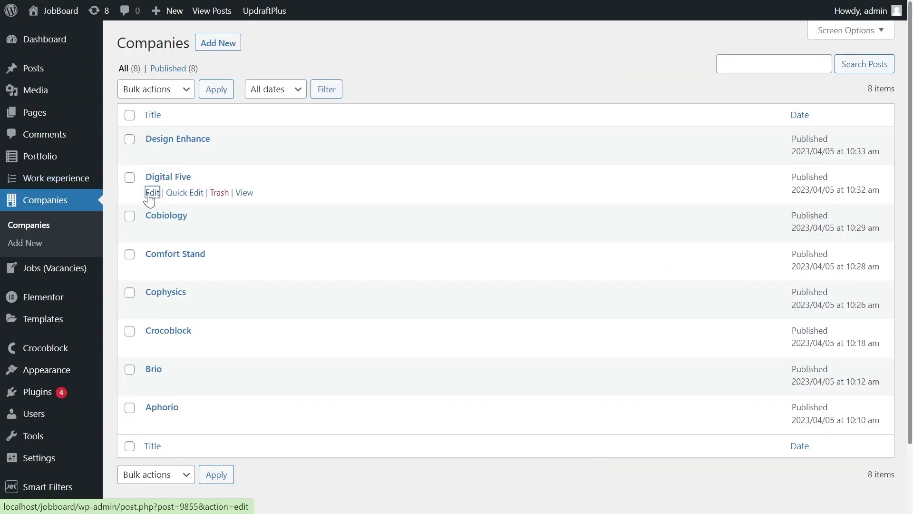
left_click(151, 193)
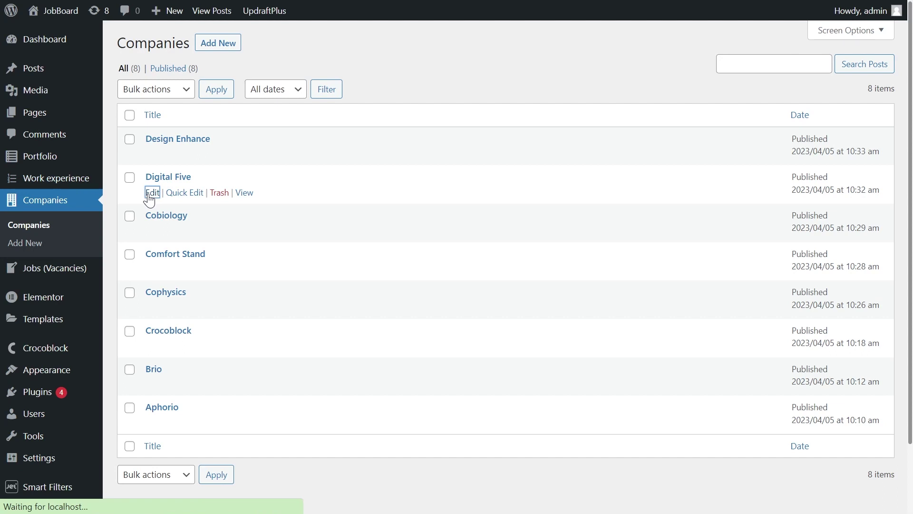
scroll(149, 199, "down", 10)
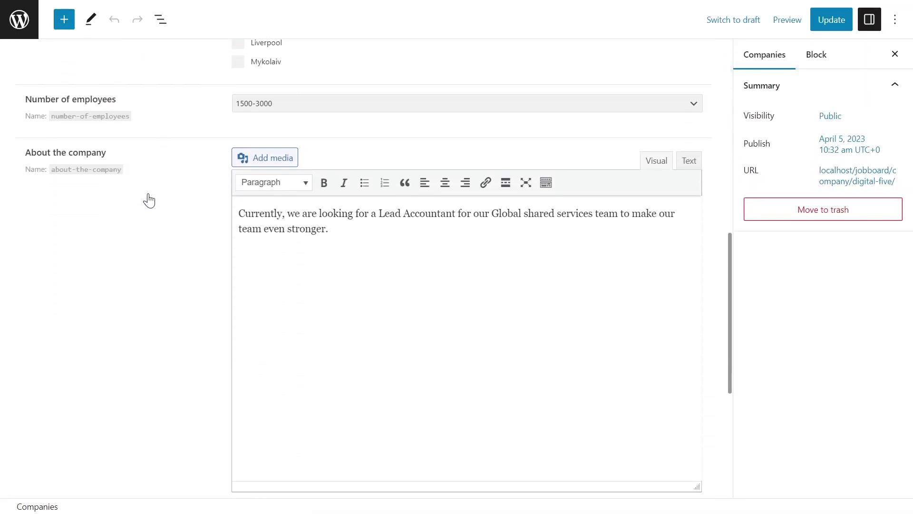
scroll(149, 200, "down", 6)
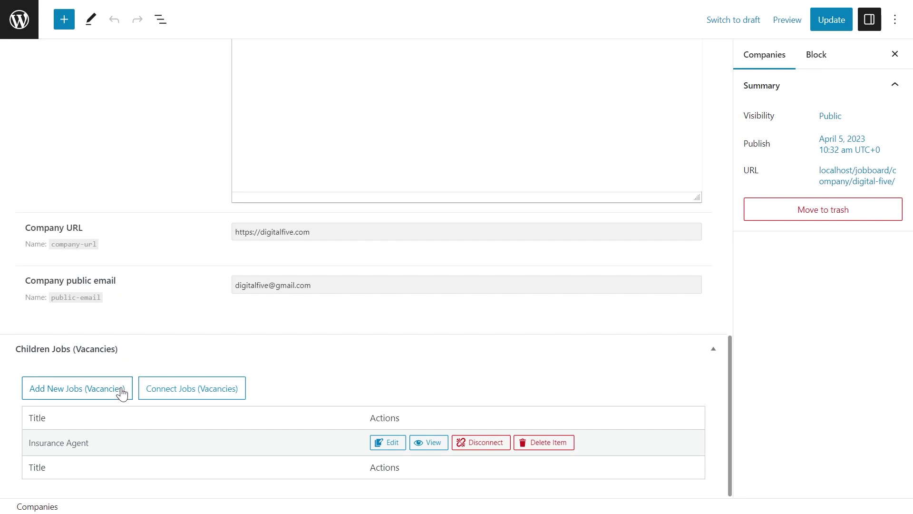
Add related job 'Sales Manager' with salary 1300, including Housing and Meals
left_click(121, 391)
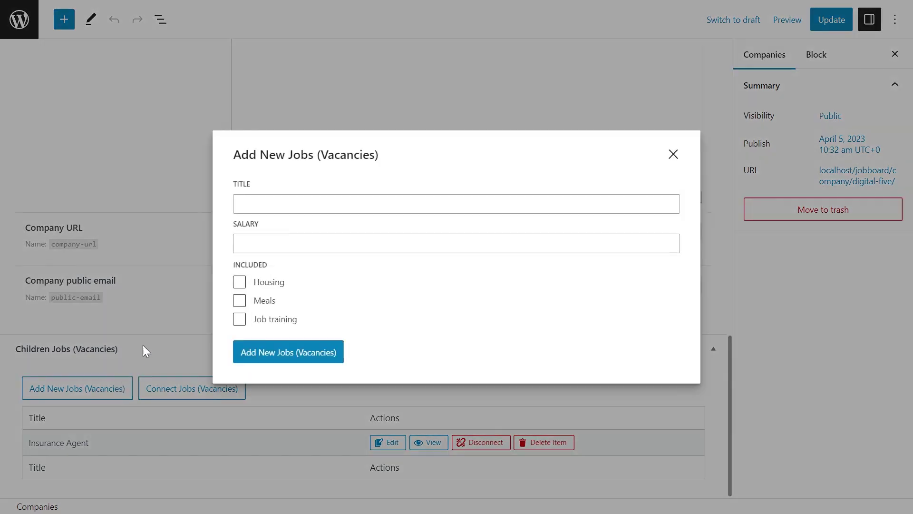
left_click(273, 201)
type("Sales Manager")
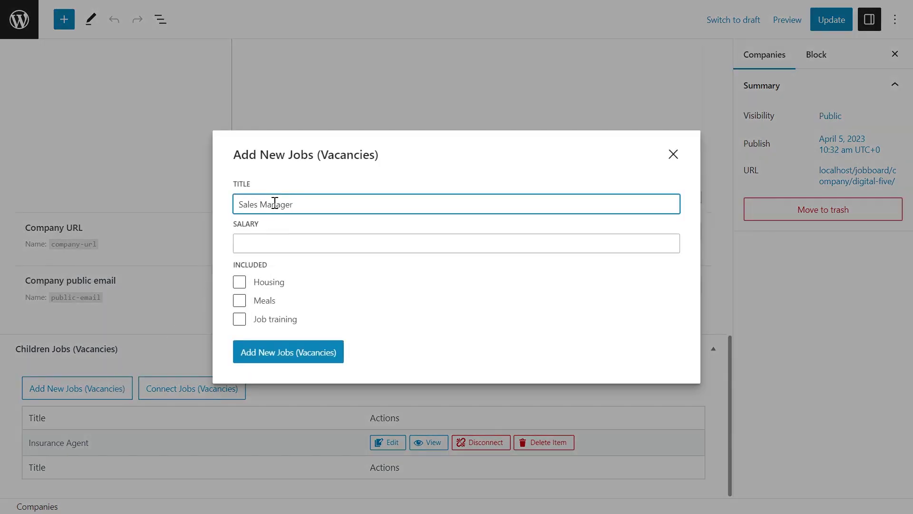
left_click(281, 240)
type("1300")
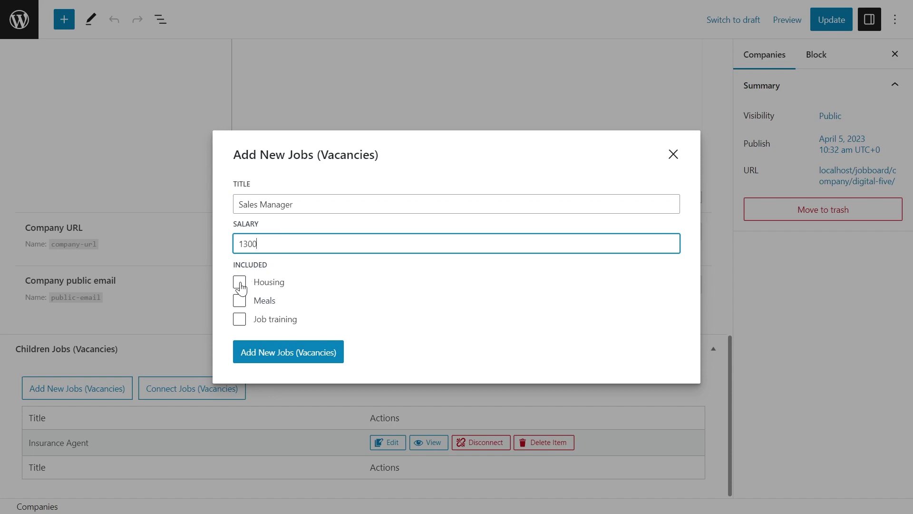
left_click(239, 283)
left_click(239, 300)
left_click(256, 351)
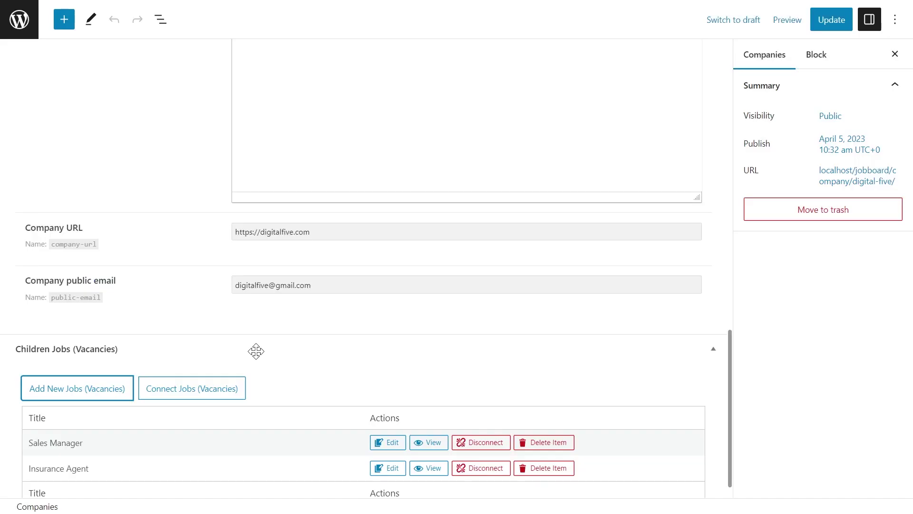
left_click(381, 442)
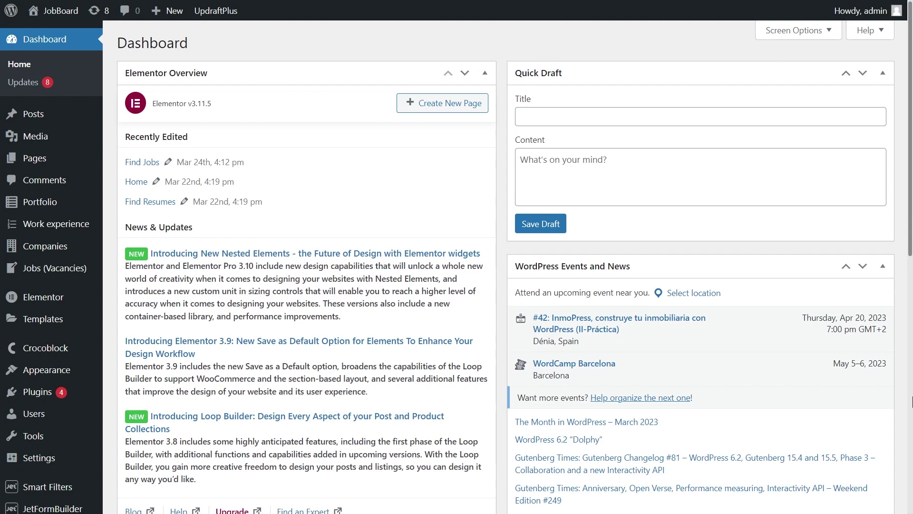
scroll(912, 402, "down", 2)
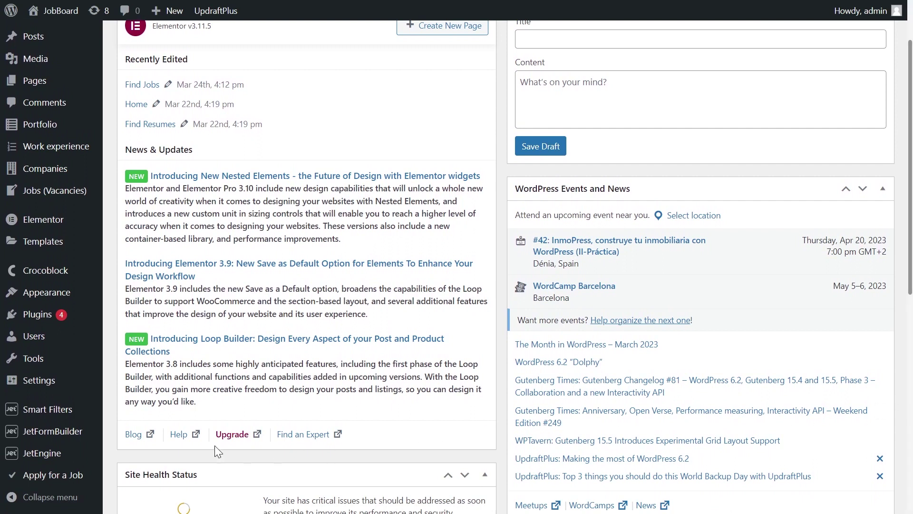
mouse_move(76, 457)
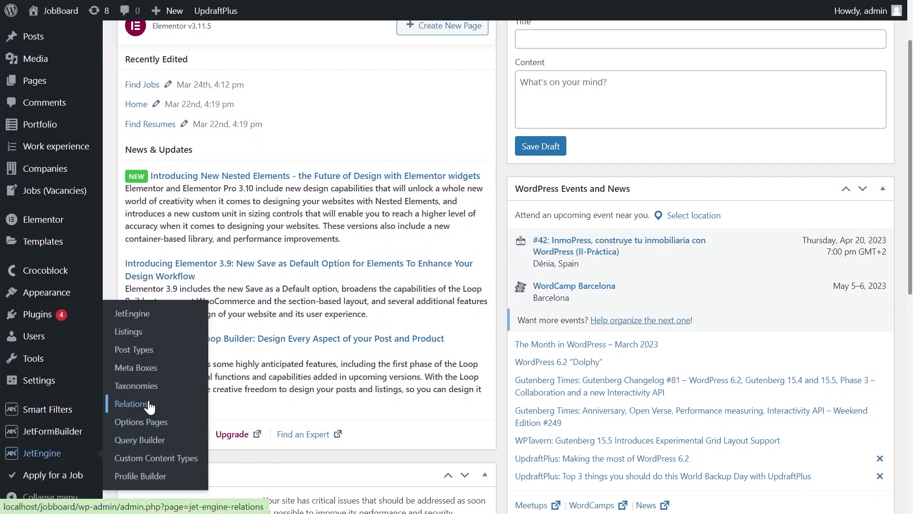
left_click(131, 403)
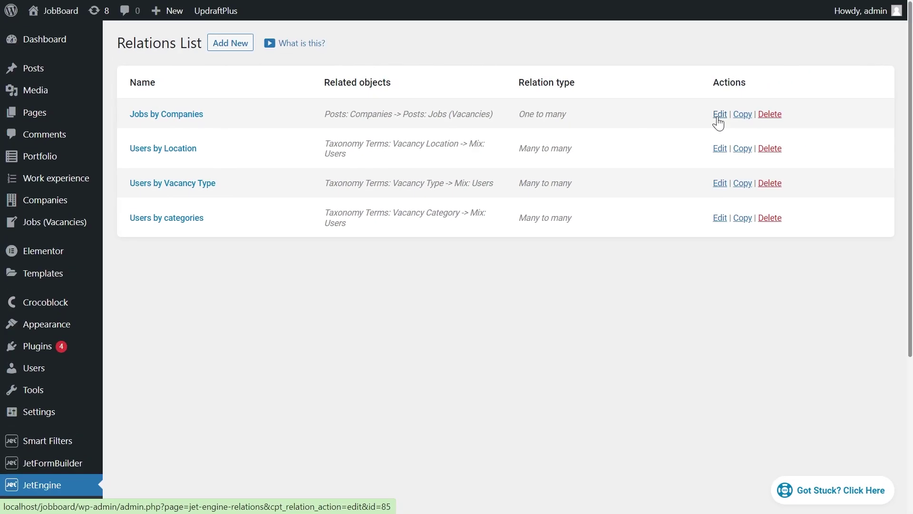
left_click(717, 119)
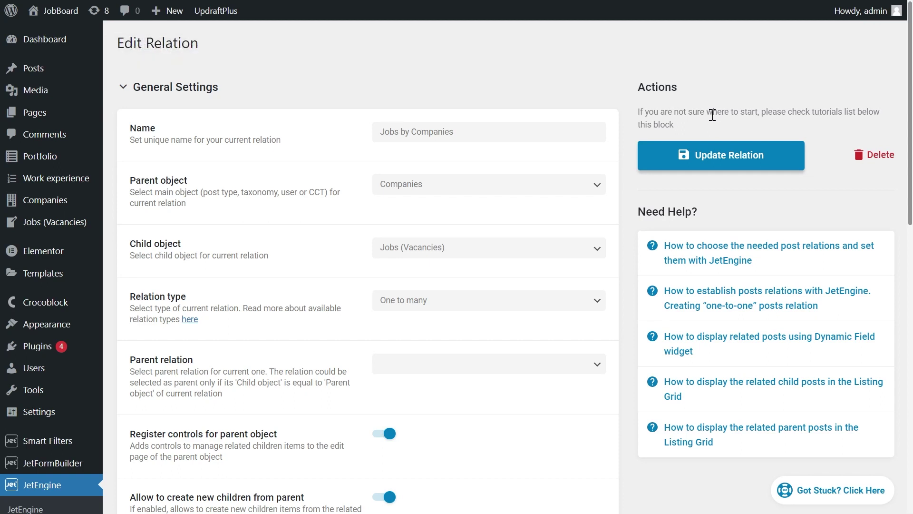
mouse_move(72, 327)
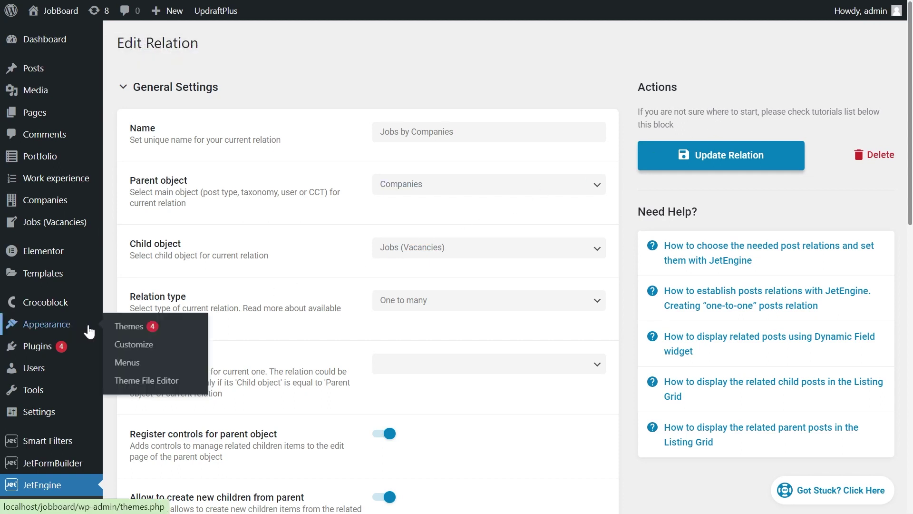
Open the child theme's functions.php and go to its end
left_click(179, 385)
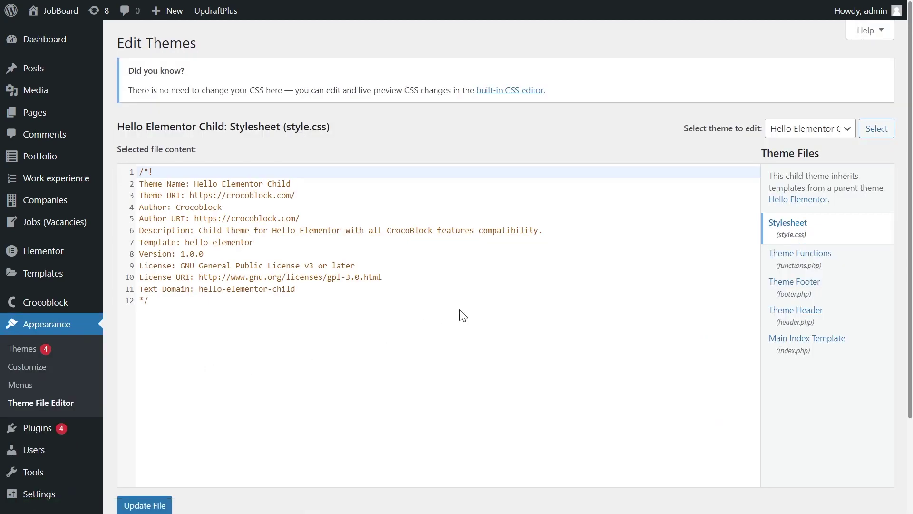
left_click(803, 259)
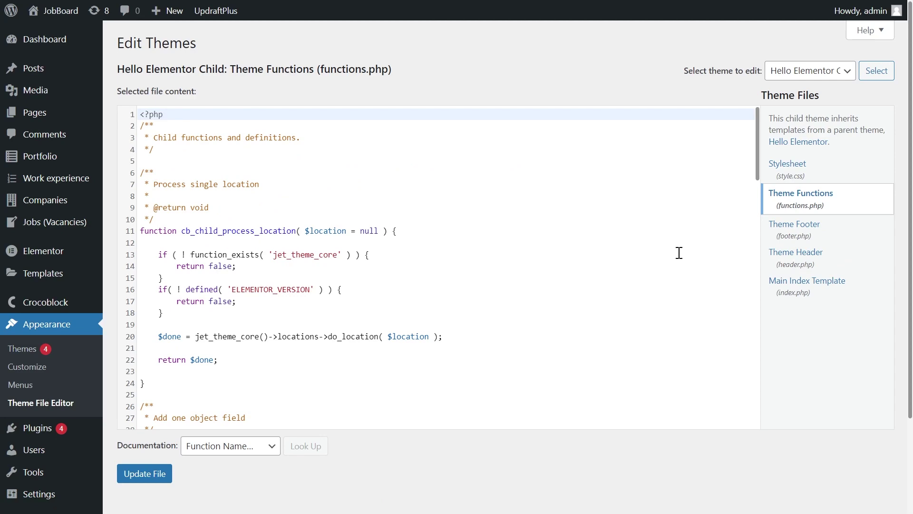
scroll(511, 241, "down", 2)
scroll(512, 241, "down", 20)
Add an 'Add custom field column' comment and paste the add_action column code
left_click(292, 265)
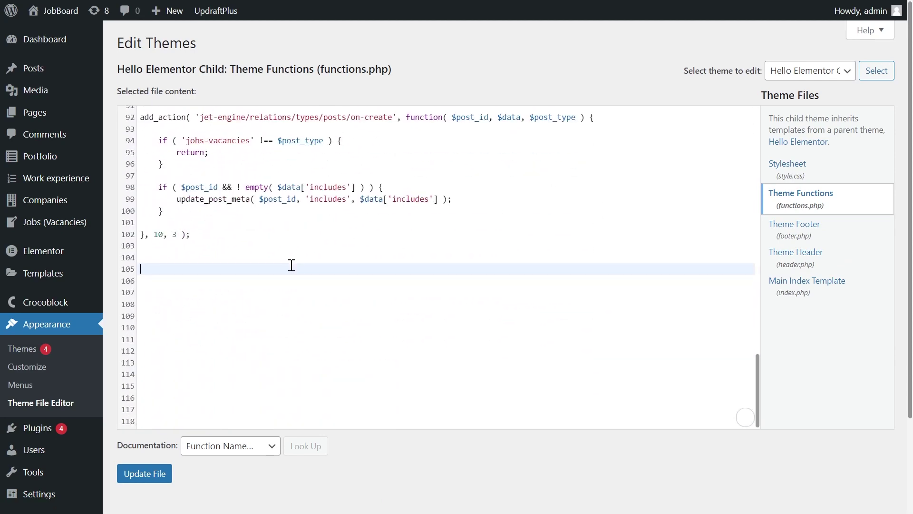
type("/**")
key("Return")
type("Add custom")
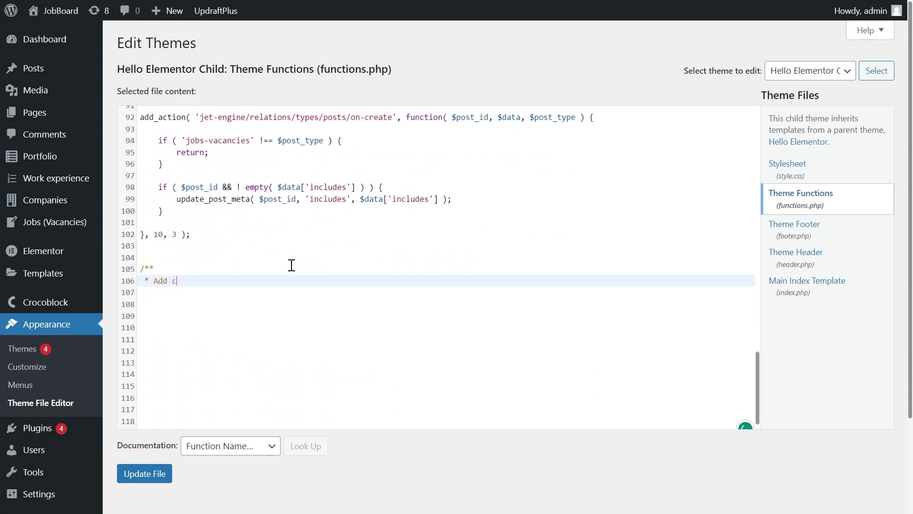
type(" field column")
key("Return")
type("/")
key("Return")
type("add_action( 'jet-engine/relations/init/12', function( $relation ) {  \t$relation->add_table_column( 'child_object', '_duration_time', 'Duration Time', function( $post_id ) {  \t\t$_duration_time = get_post_meta( $post_id, '_duration_time', true );  \t\tif ( $_duration_time ) { \t\t\treturn $_duration_time; \t\t} else { \t\t\treturn 'Not set'; \t\t}  \t} ); } );")
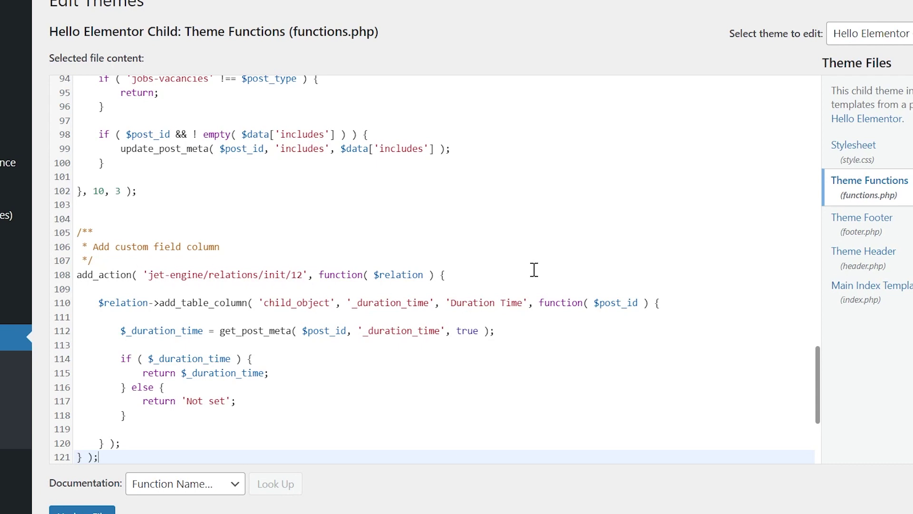
Set the relation id to 85, the field key to _salary and the column label to 'Salary'
left_click(297, 276)
double_click(297, 275)
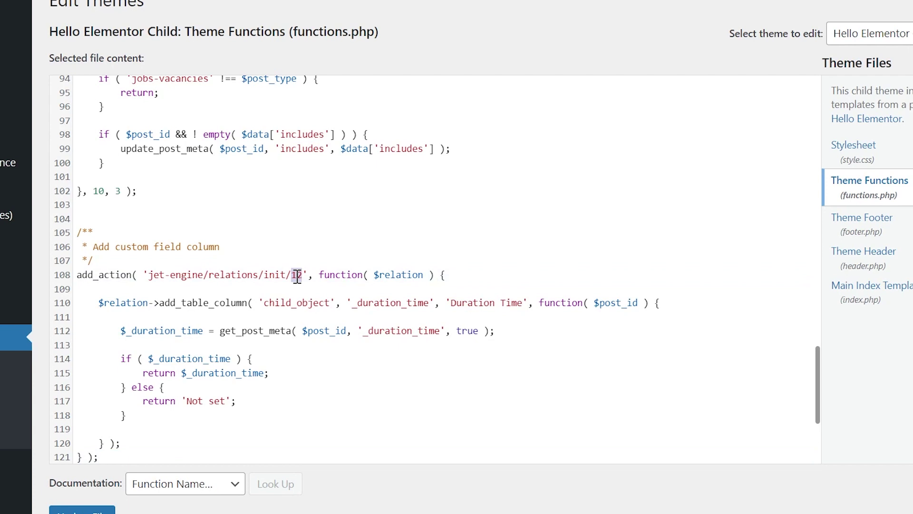
type("85")
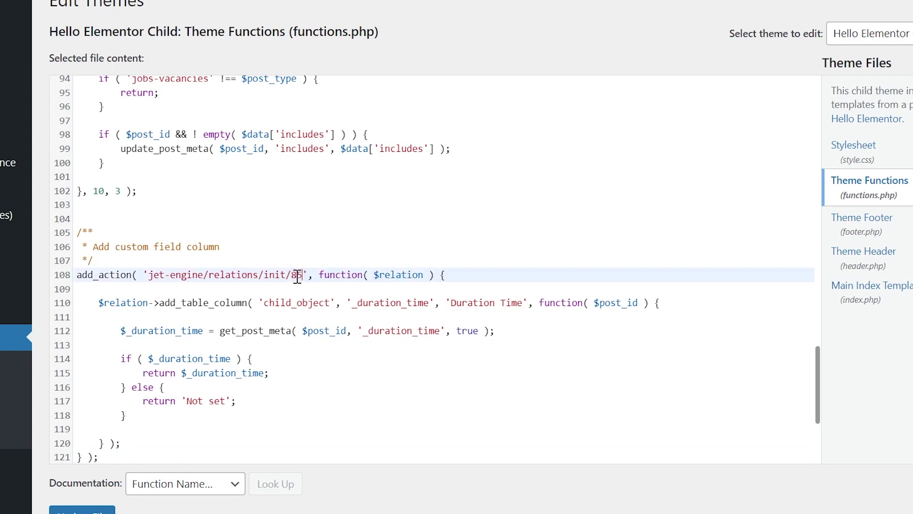
double_click(322, 304)
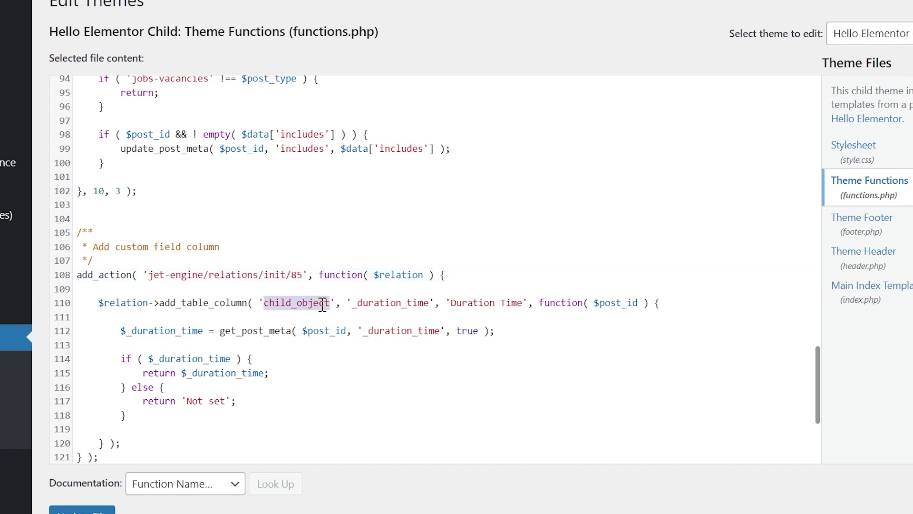
double_click(419, 305)
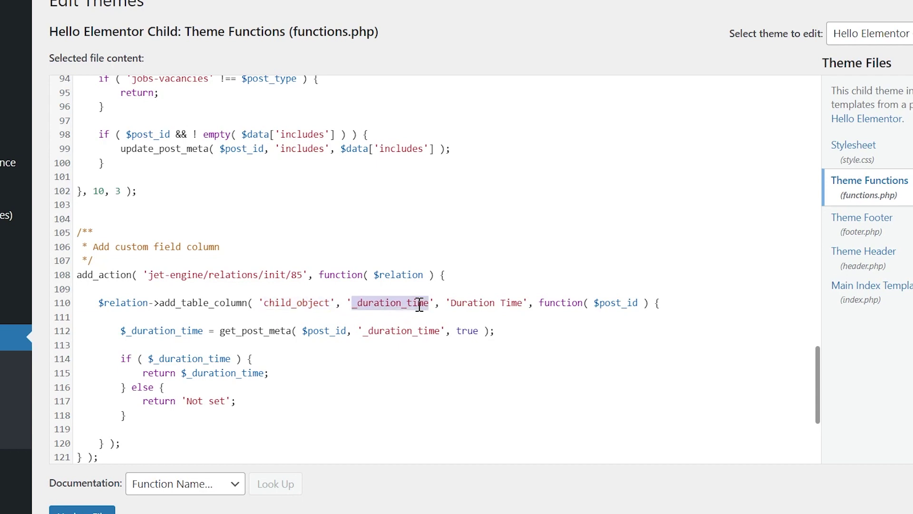
type("_")
type("salary")
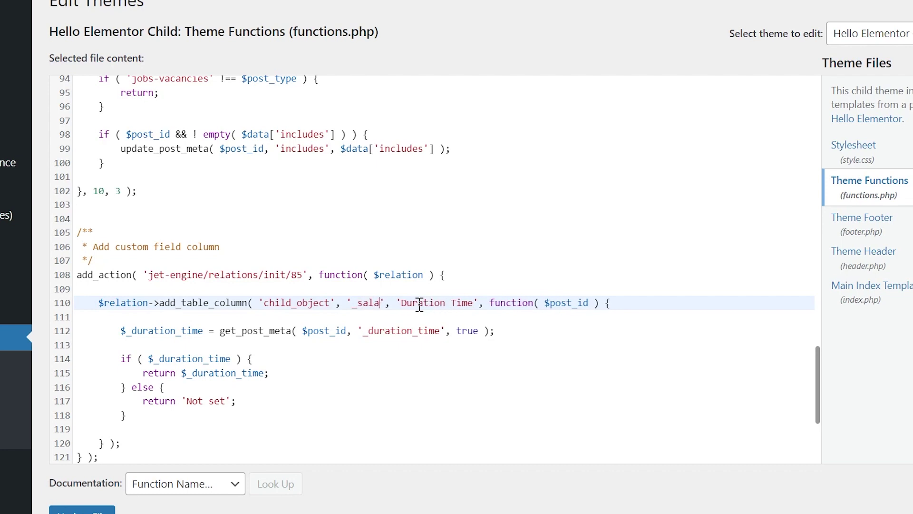
key("ctrl+shift+Left")
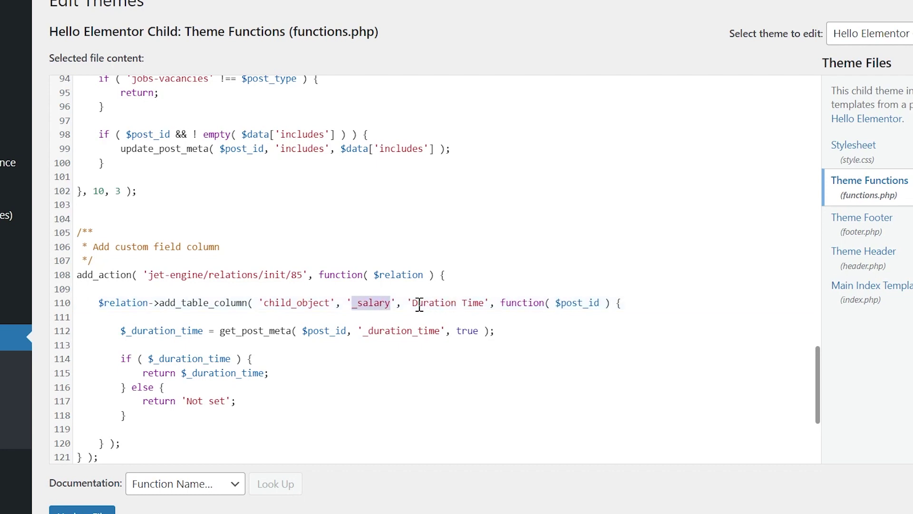
key("Right")
key("Right")
key("Right")
key("Right")
key("shift+Right")
key("shift+Right")
key("shift+Right")
key("shift+Right")
key("shift+Right")
key("shift+Right")
key("shift+Right")
key("shift+Right")
key("shift+Right")
key("shift+Right")
key("shift+Right")
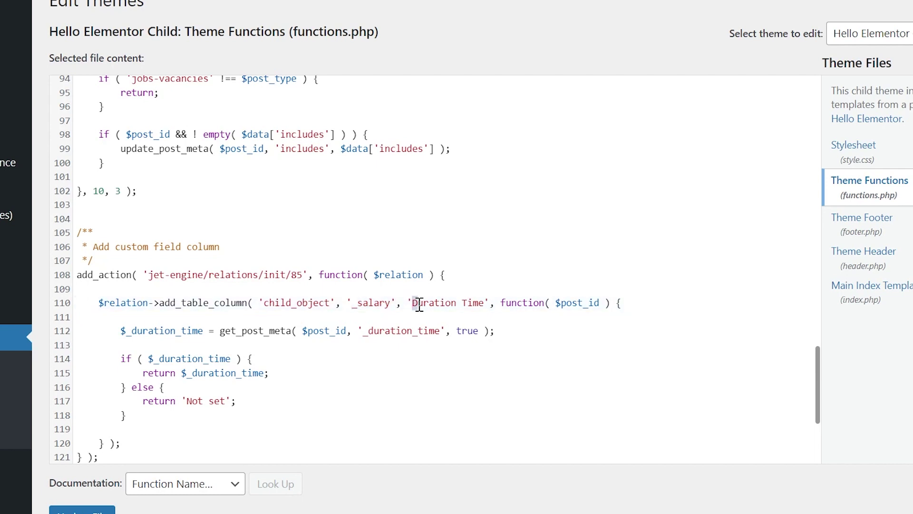
key("shift+Right")
key("shift+Right")
type("Salary")
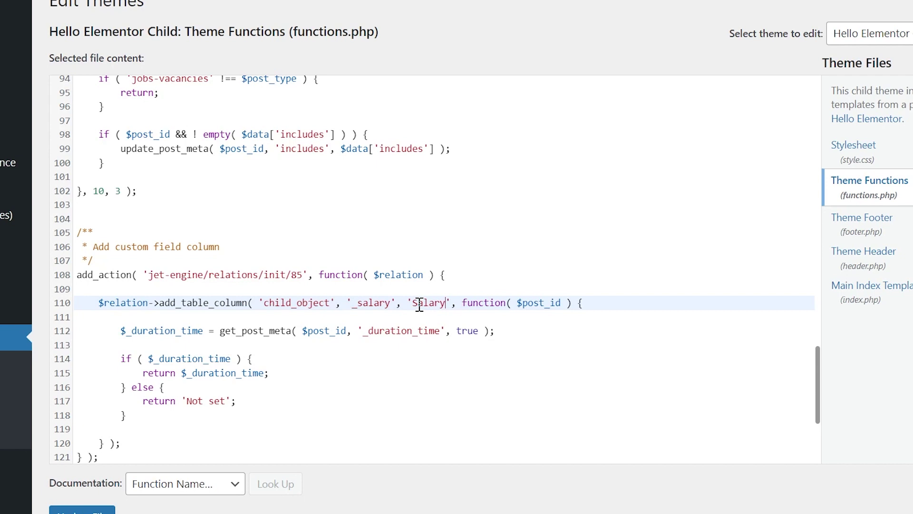
Replace the remaining _duration_time references with _salary and save functions.php
left_click(203, 330)
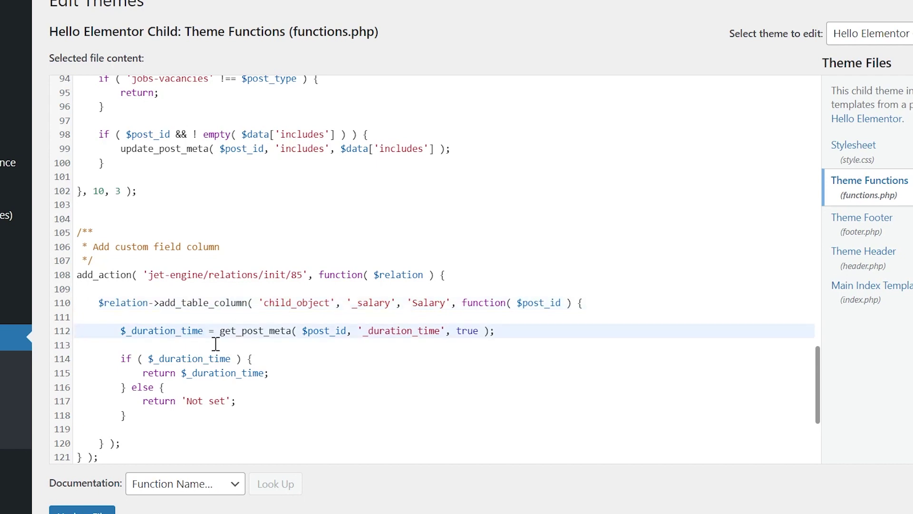
key("shift+Left")
key("shift+Left")
key("shift+Left")
key("shift+Left")
key("shift+Left")
key("shift+Left")
key("shift+Left")
key("shift+Left")
key("shift+Left")
key("shift+Left")
key("shift+Left")
key("shift+Left")
key("shift+Left")
type("_salary")
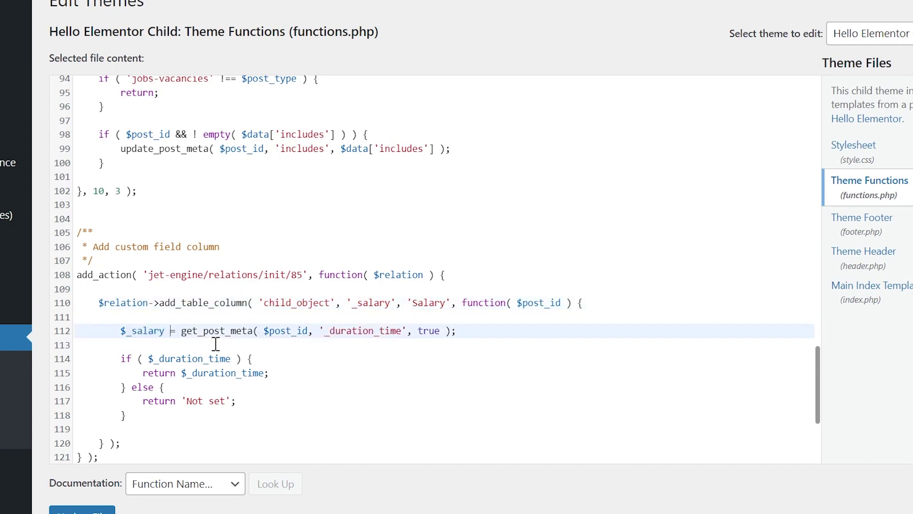
key("shift+Right")
key("shift+Right")
key("shift+Right")
key("shift+Right")
key("shift+Right")
key("shift+Right")
key("shift+Right")
key("shift+Right")
key("shift+Right")
key("shift+Right")
key("shift+Right")
key("shift+Right")
key("shift+Right")
key("shift+Right")
type("_salary")
key("Down")
key("Down")
key("Left")
key("Left")
key("Left")
key("Left")
key("shift+Left")
key("shift+Left")
key("shift+Left")
key("shift+Left")
key("shift+Left")
key("shift+Left")
key("shift+Left")
key("shift+Left")
key("shift+Left")
key("shift+Left")
key("shift+Left")
key("shift+Left")
key("shift+Left")
key("shift+Left")
type("_salary")
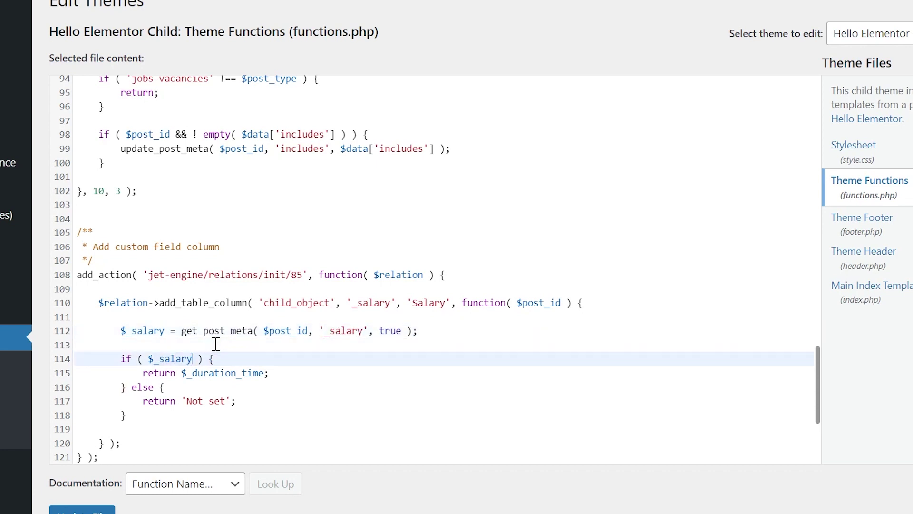
key("Down")
key("shift+Right")
key("shift+Right")
key("shift+Right")
key("shift+Right")
key("shift+Right")
key("shift+Right")
key("shift+Right")
key("shift+Right")
key("shift+Right")
key("shift+Right")
key("shift+Right")
key("shift+Right")
key("shift+Right")
key("shift+Right")
type("_salary")
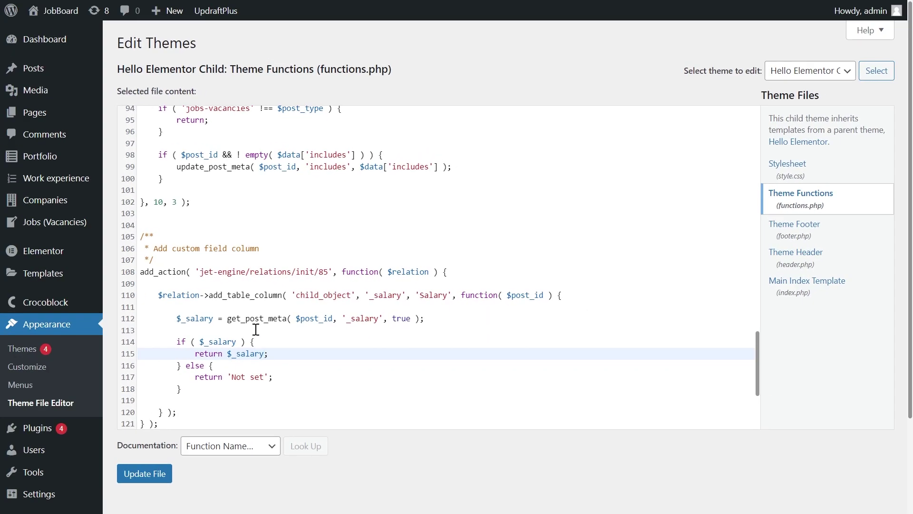
left_click(156, 473)
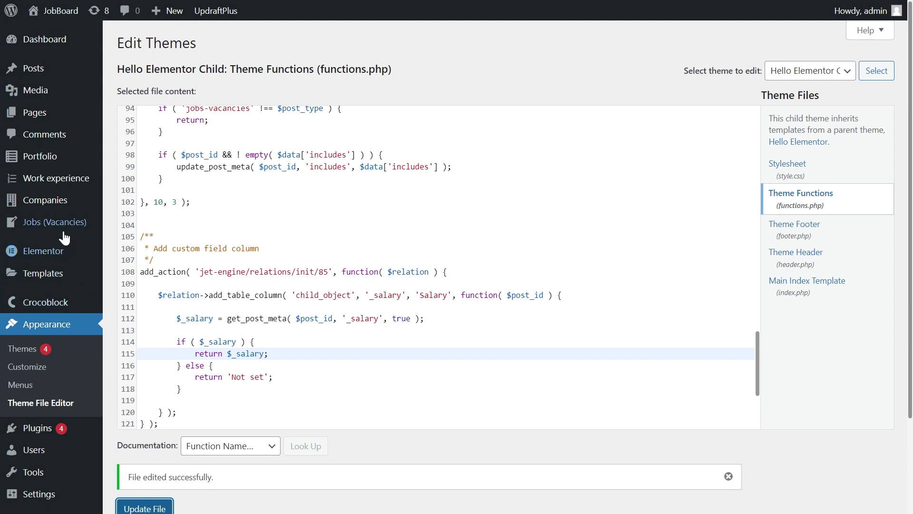
From Brio's related jobs, add a new 'Accountant Assistant' job that includes Meals
mouse_move(56, 203)
left_click(142, 205)
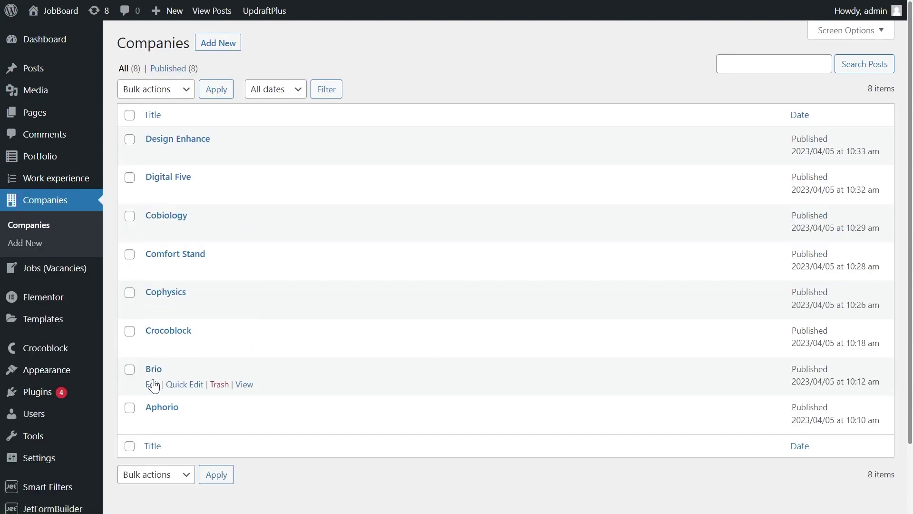
left_click(153, 385)
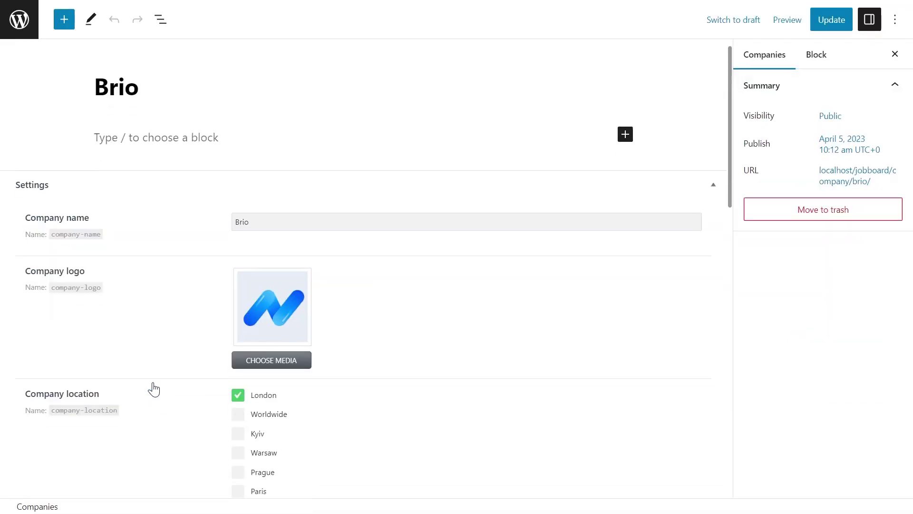
scroll(154, 389, "down", 9)
scroll(154, 388, "down", 7)
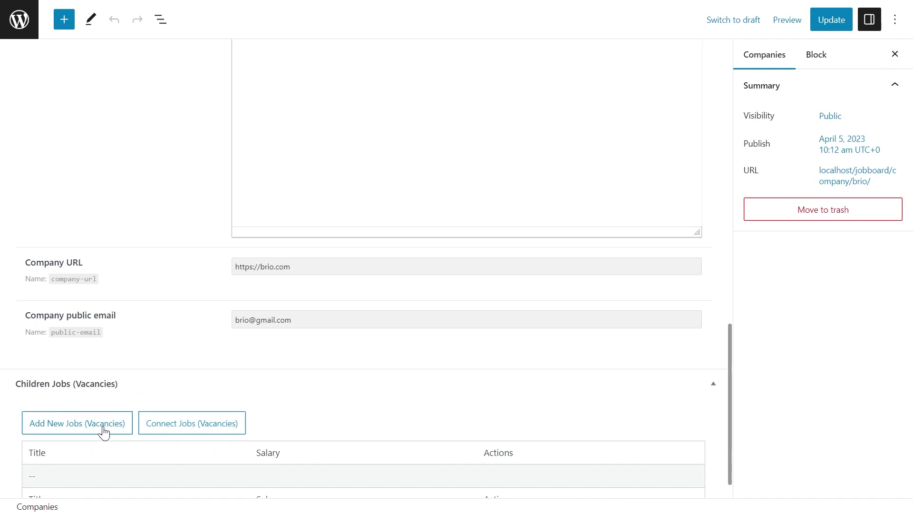
left_click(104, 426)
left_click(284, 201)
type("Accountant Assistan")
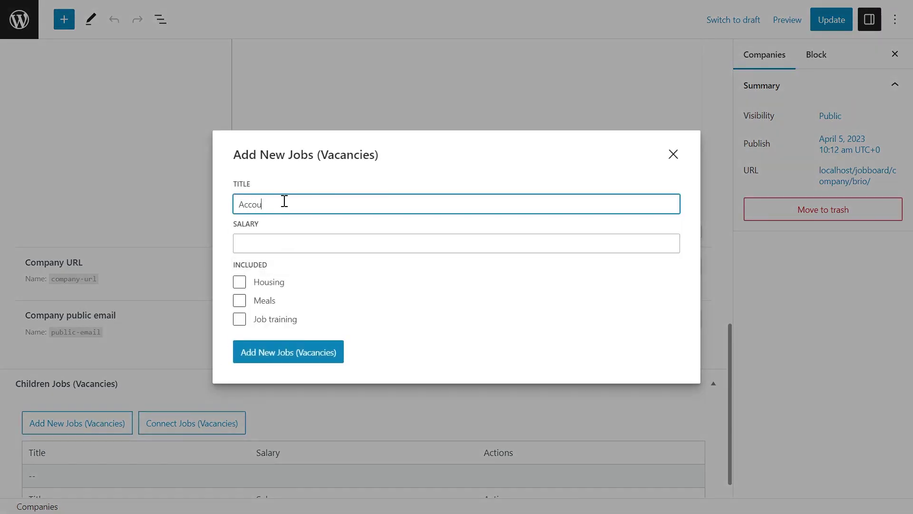
type("t")
left_click(239, 300)
left_click(250, 353)
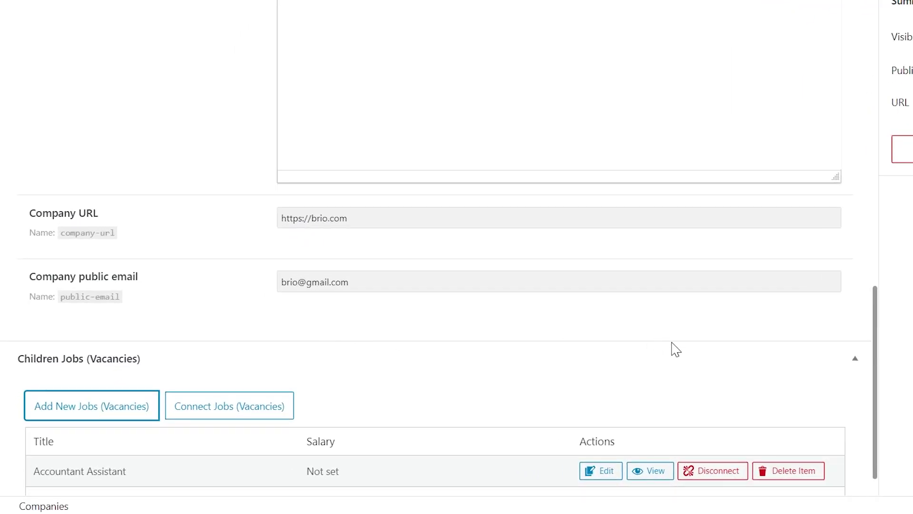
Set the Accountant Assistant job's Salary to 2500 and update it
scroll(672, 348, "down", 1)
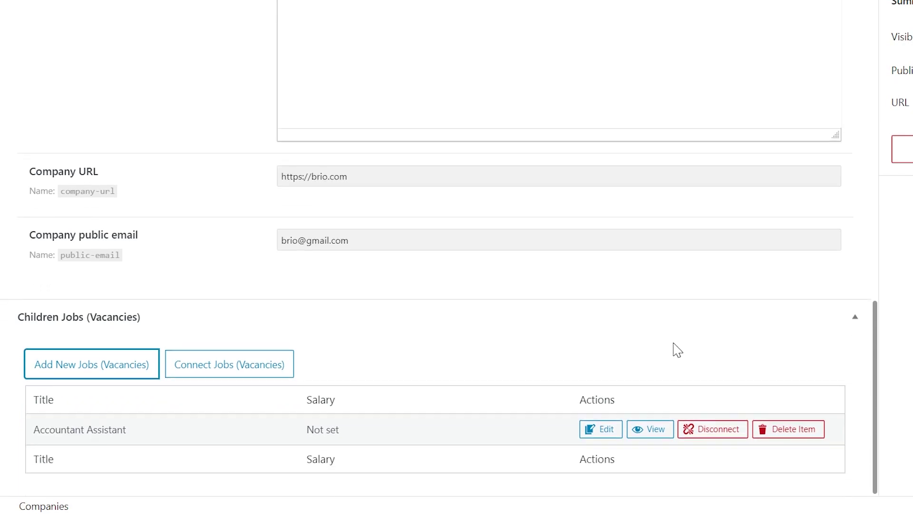
left_click(603, 429)
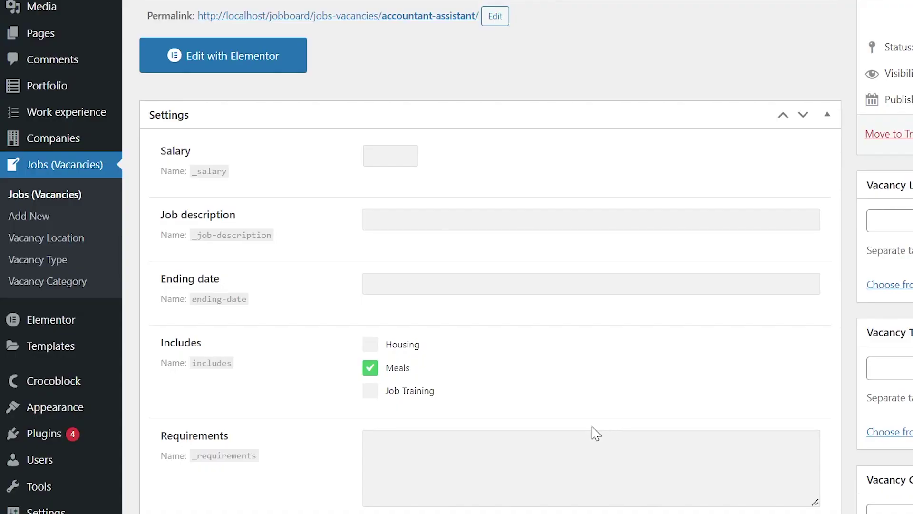
left_click(399, 160)
type("2500")
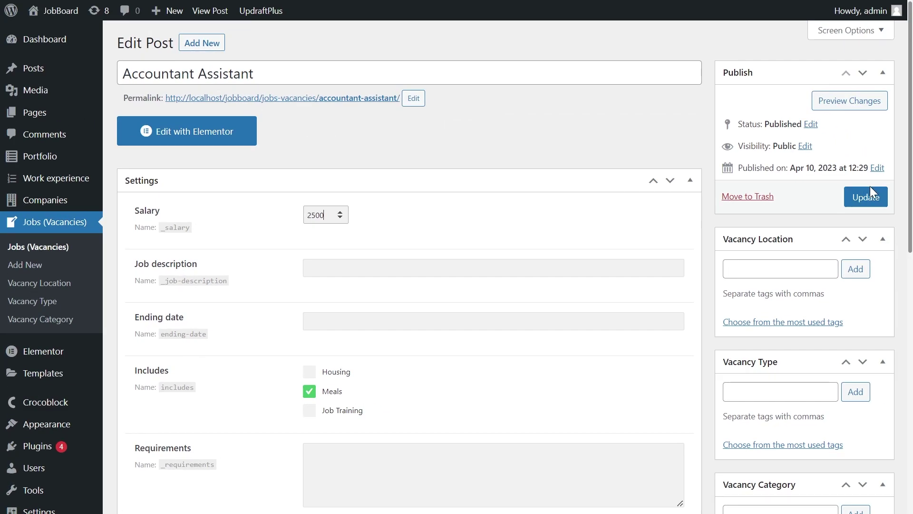
left_click(873, 193)
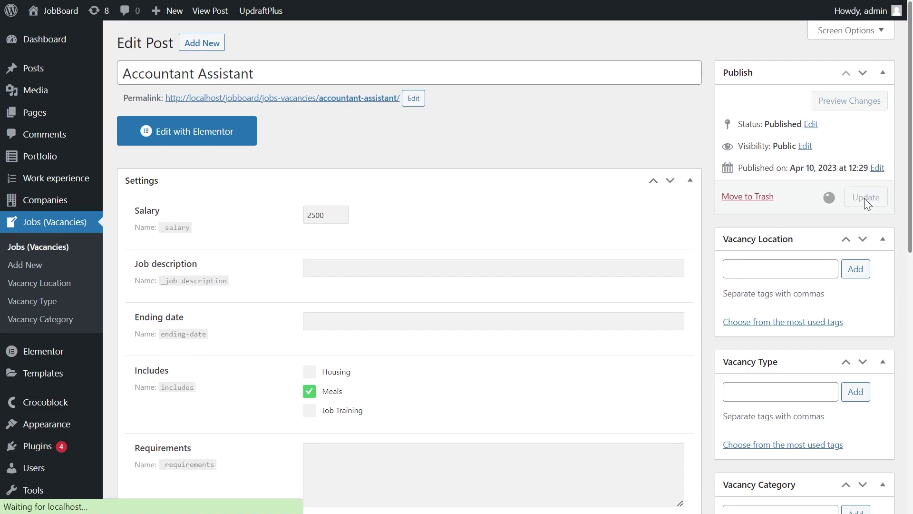